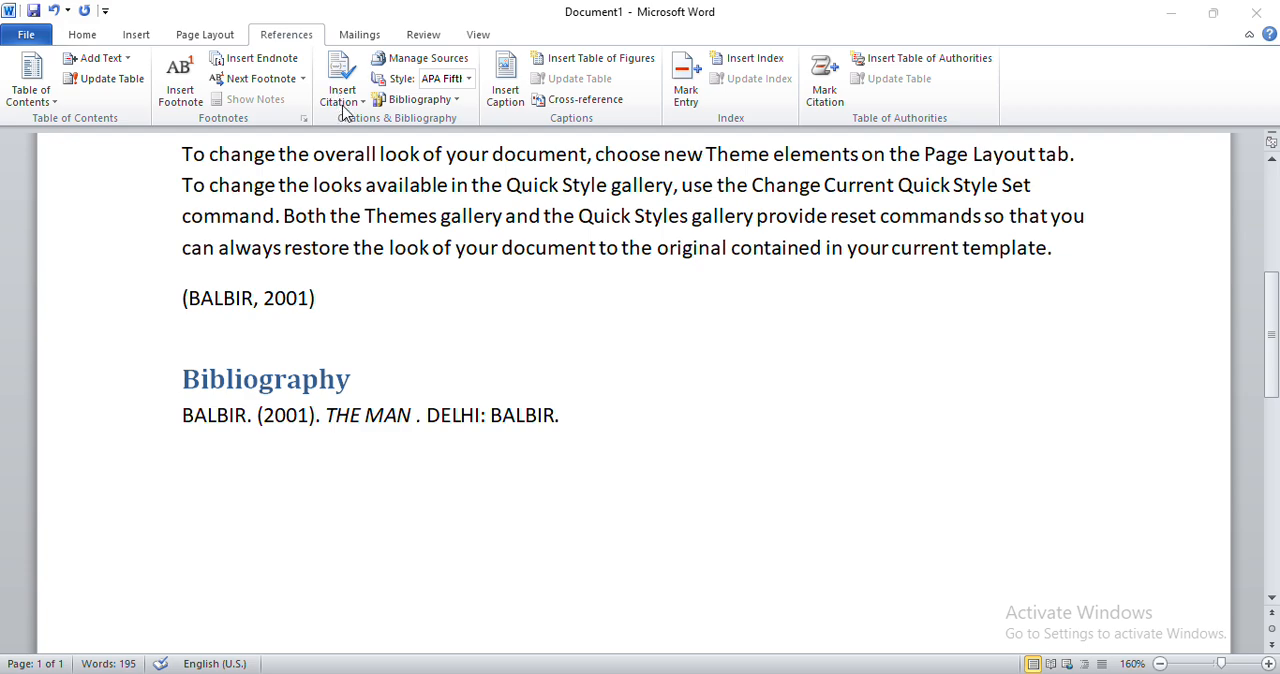
Review the document's body paragraphs, in-text citation and bibliography.
scroll(358, 238, "up", 2)
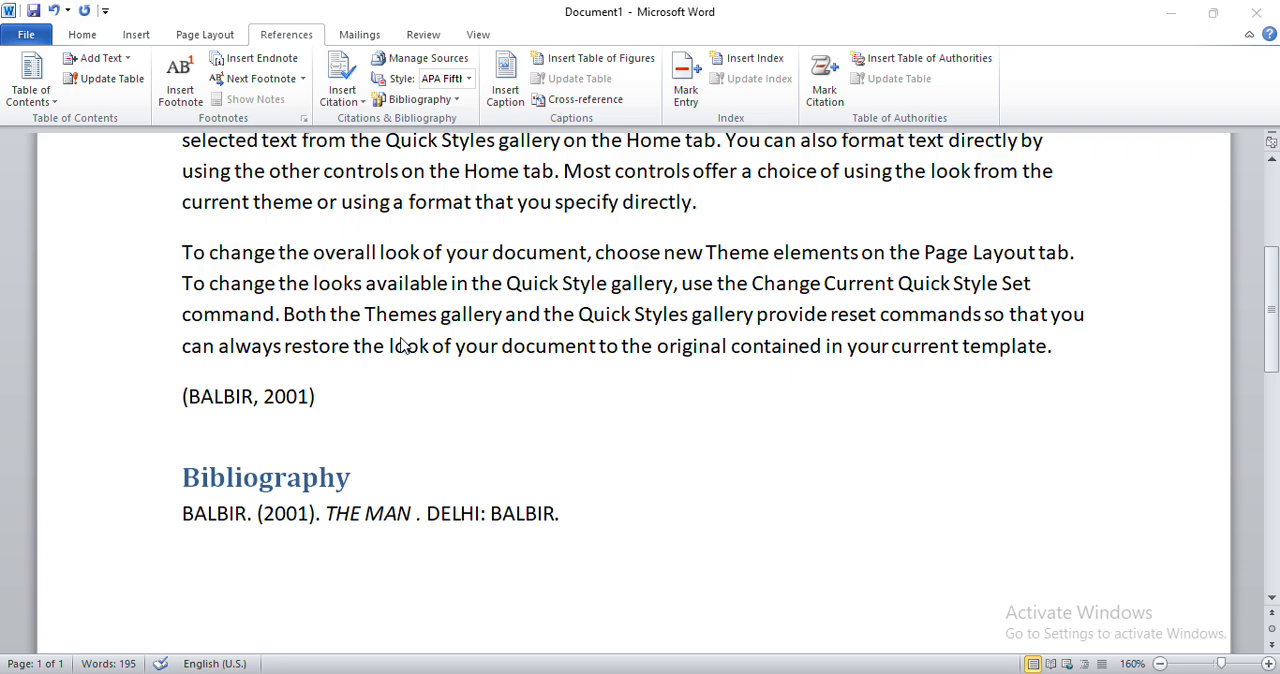
scroll(403, 345, "down", 1)
scroll(403, 345, "up", 4)
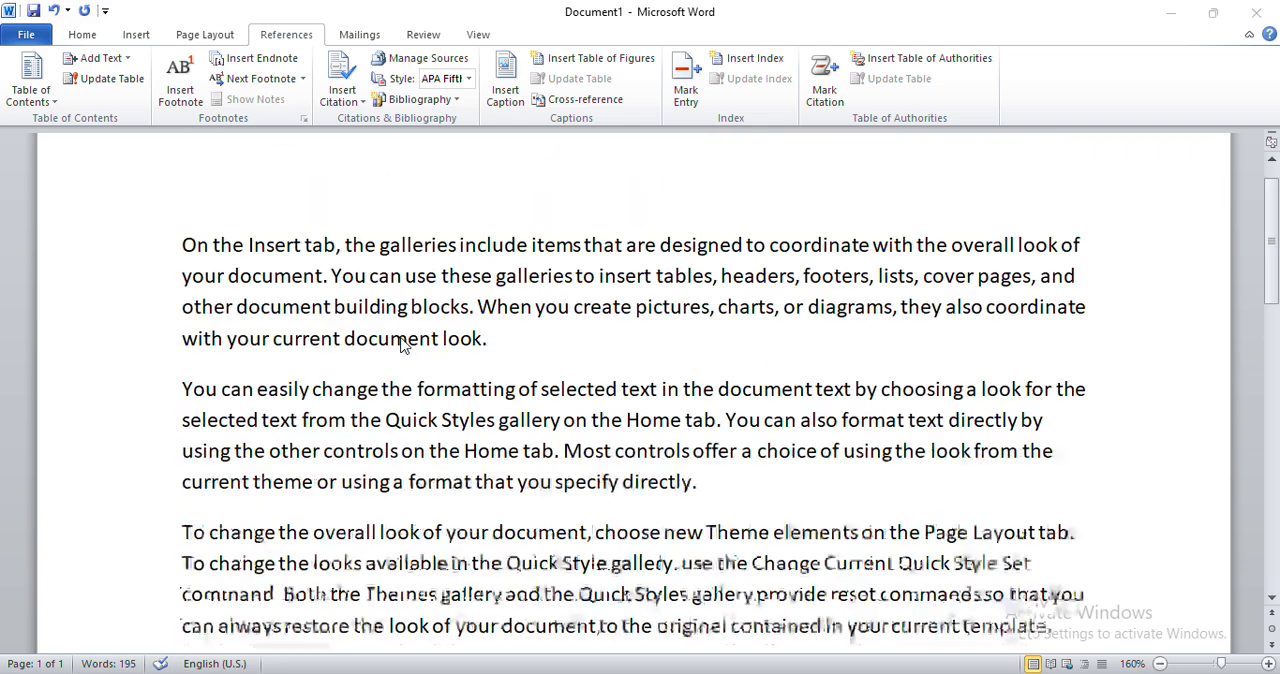
scroll(403, 345, "down", 4)
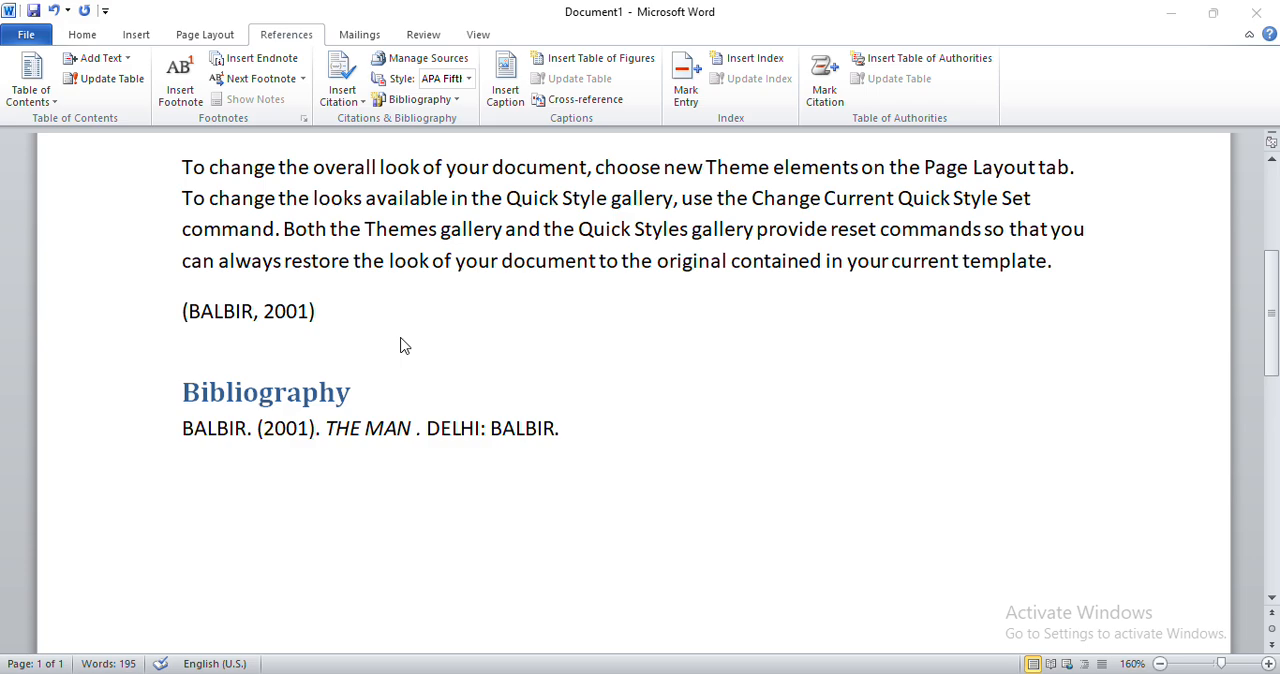
scroll(403, 345, "down", 4)
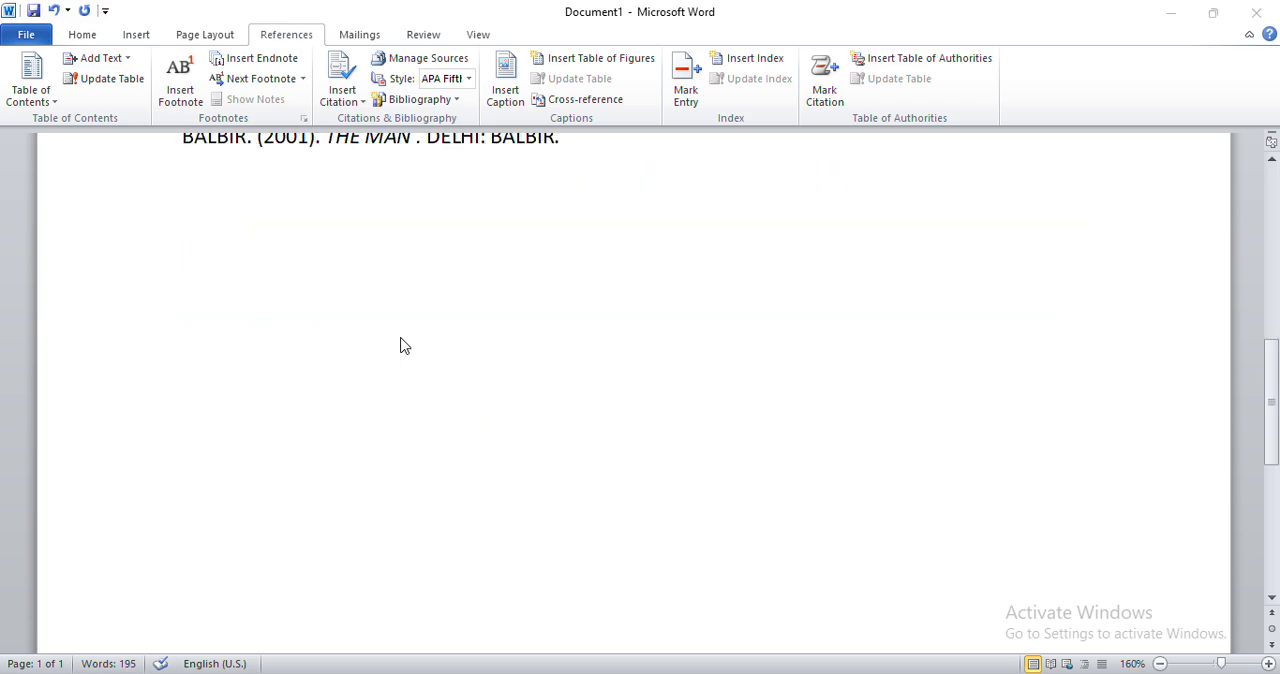
scroll(403, 345, "down", 2)
scroll(380, 343, "up", 15)
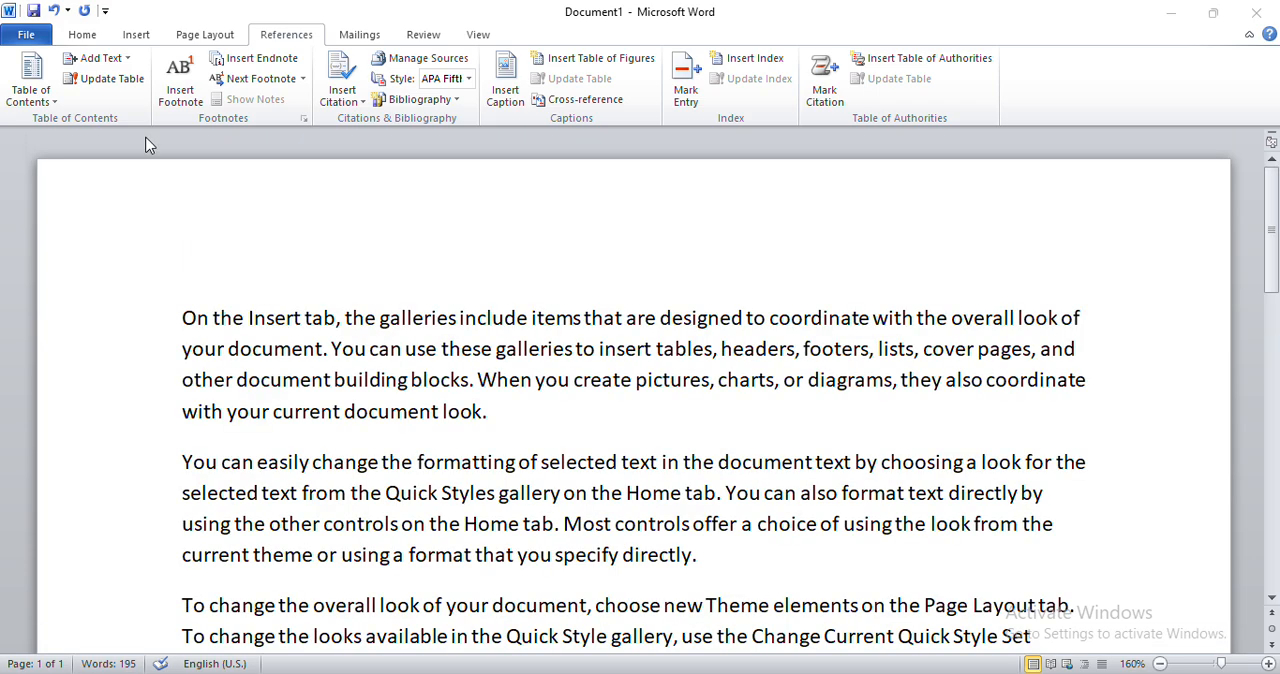
Insert a blank page into the document at the bibliography.
left_click(72, 35)
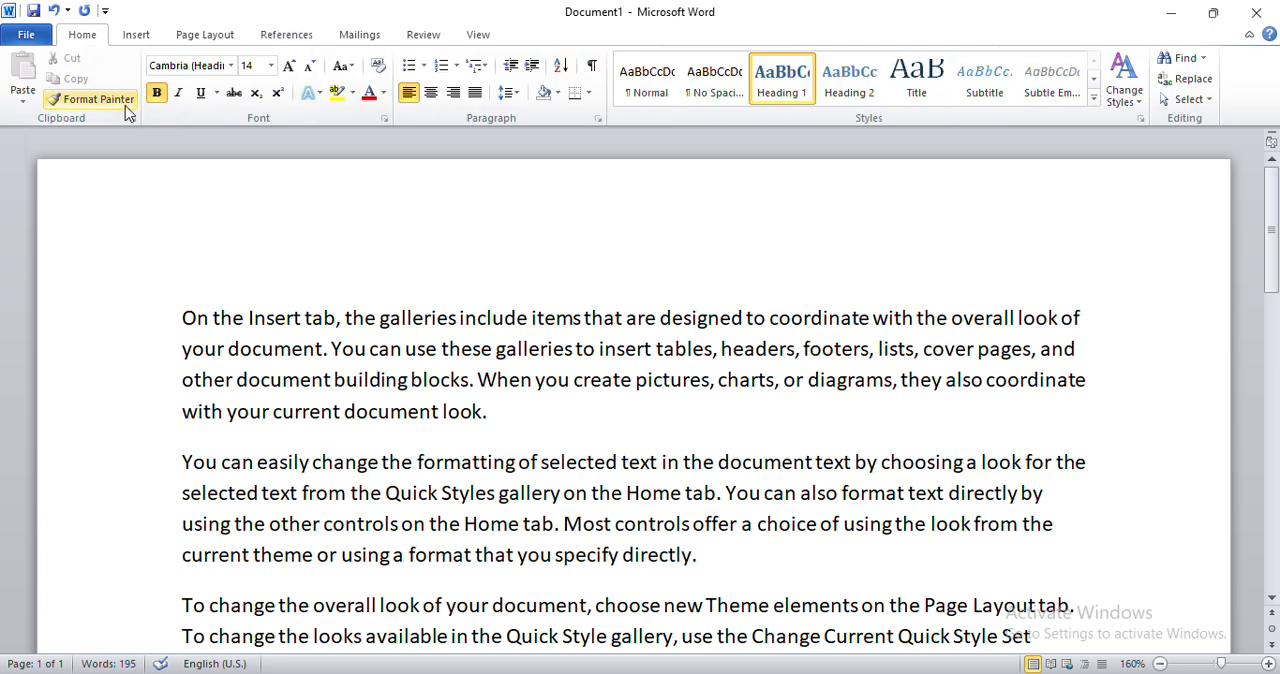
left_click(134, 36)
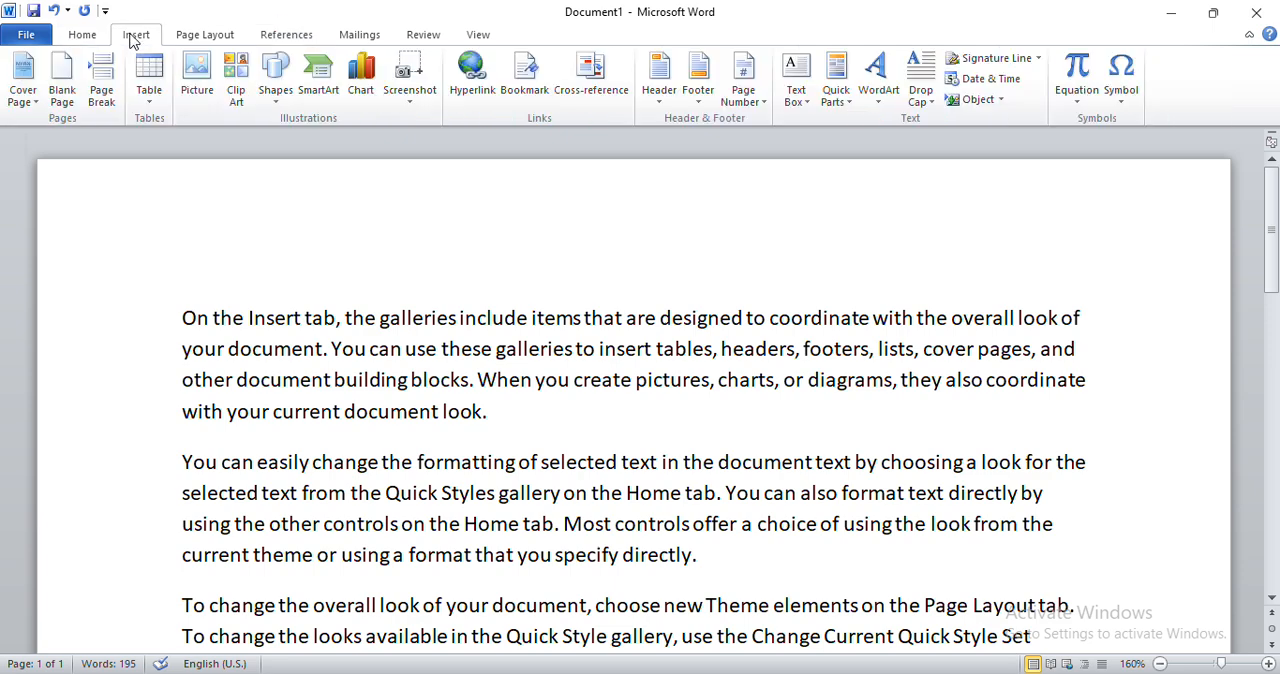
left_click(66, 85)
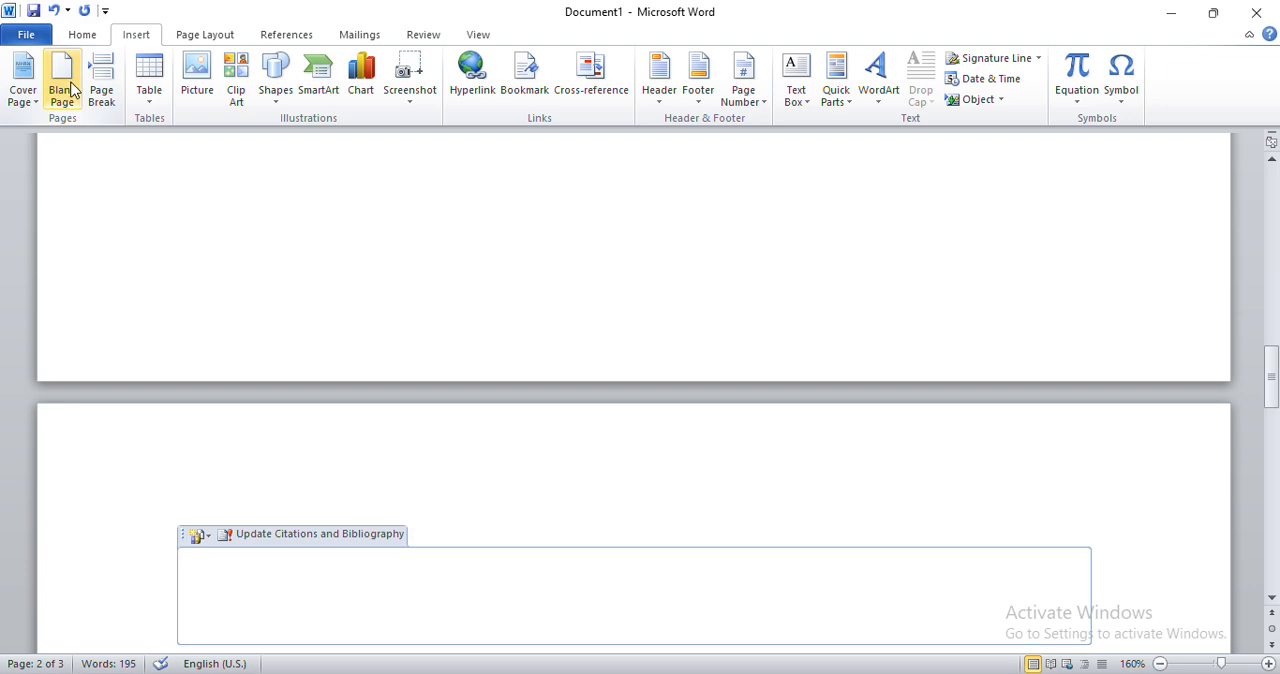
Clear all existing text from the document, including the in-text citation and the bibliography.
scroll(329, 431, "down", 1)
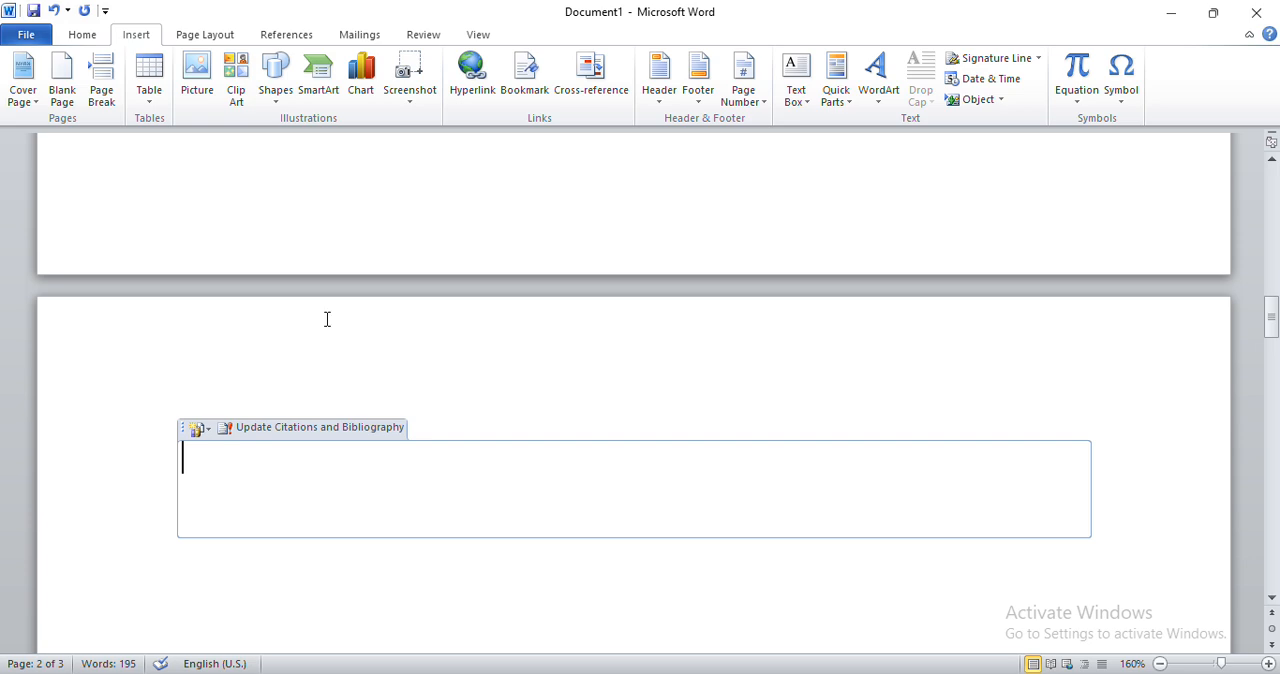
left_click(340, 206)
left_click(240, 323)
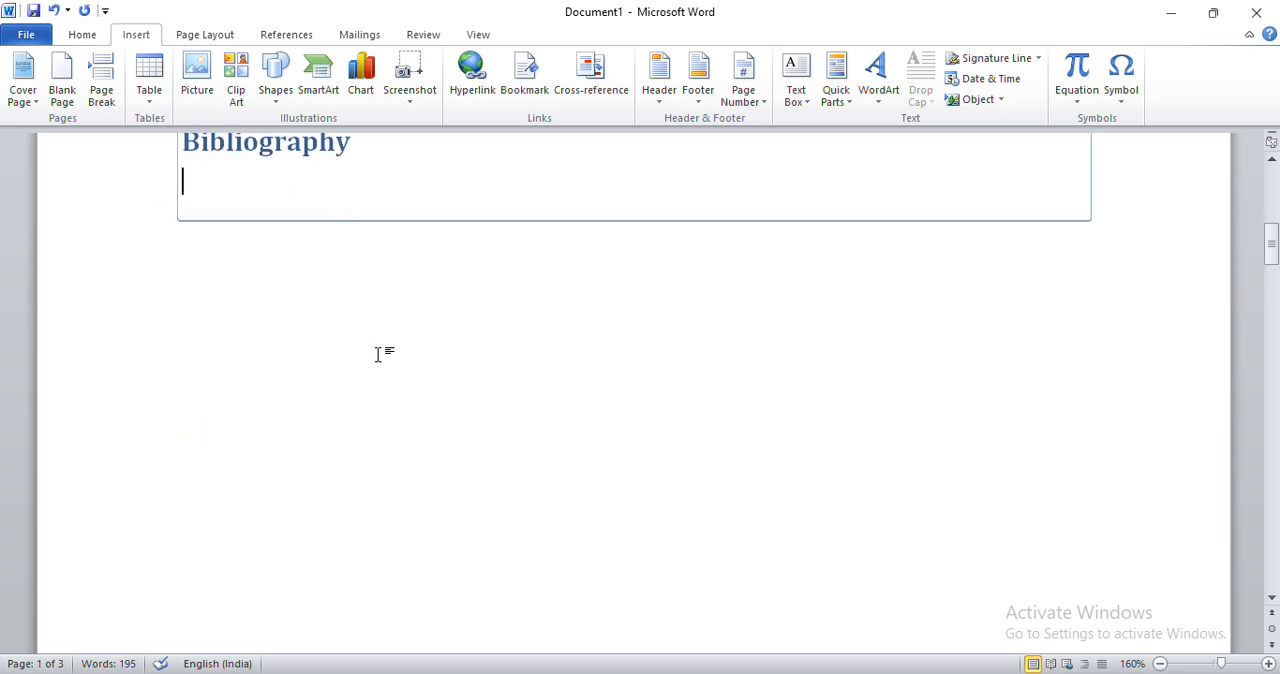
scroll(378, 354, "down", 3)
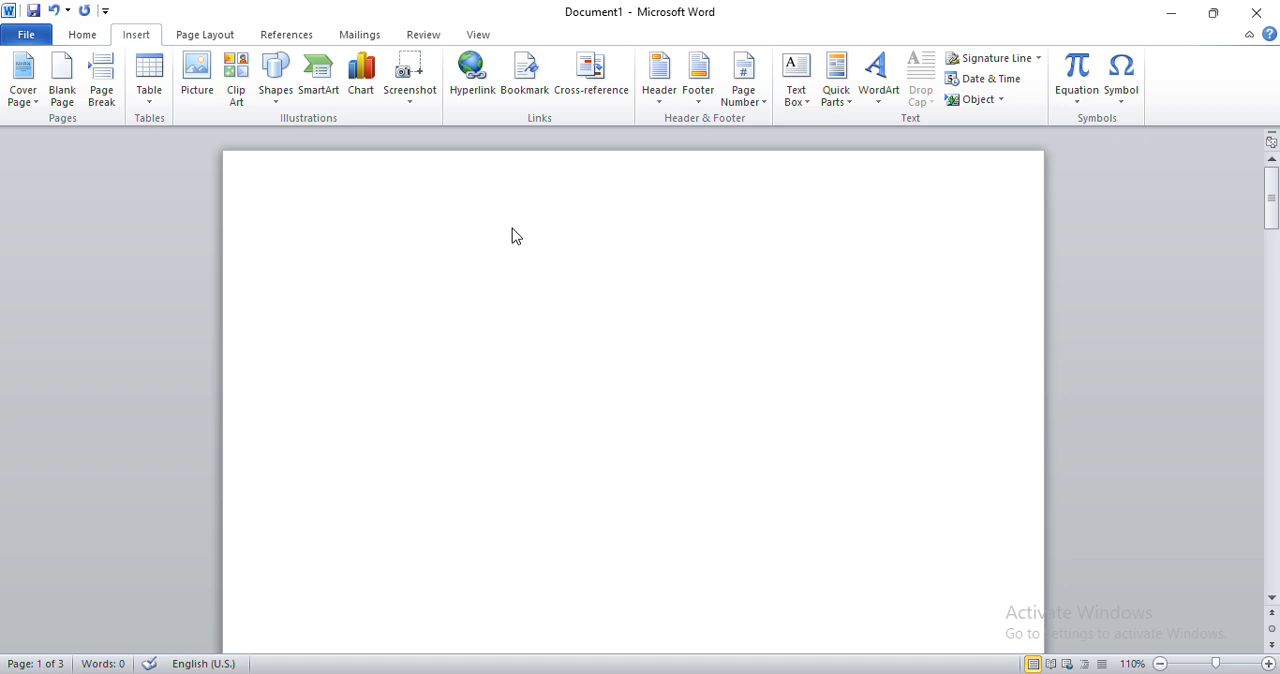
scroll(544, 261, "up", 6, "ctrl")
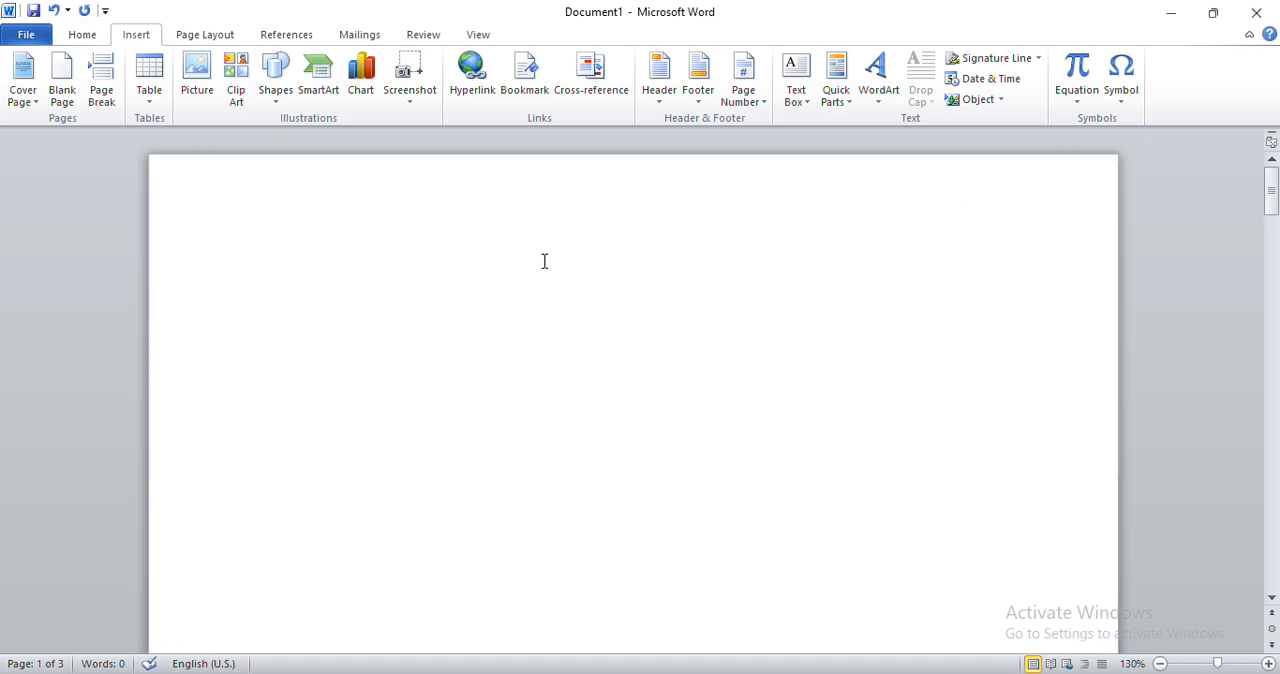
scroll(544, 261, "down", 3, "ctrl")
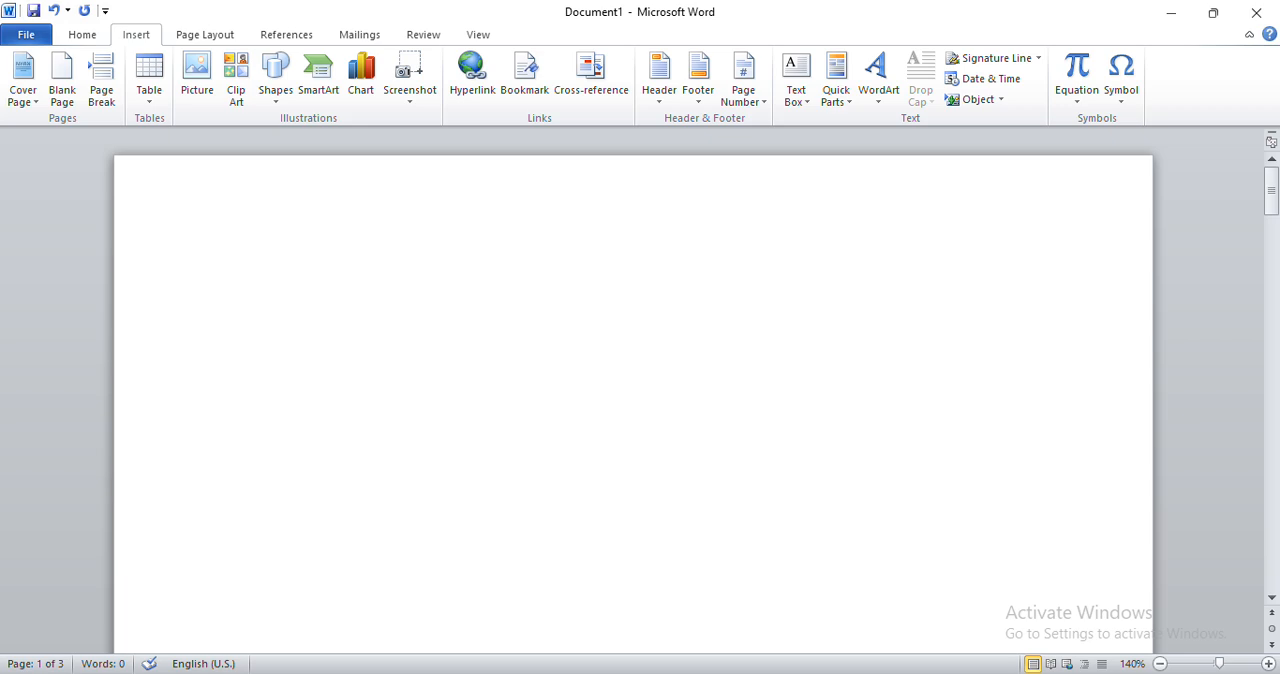
Generate sample paragraphs on the second page with the formula =RAND().
type("=")
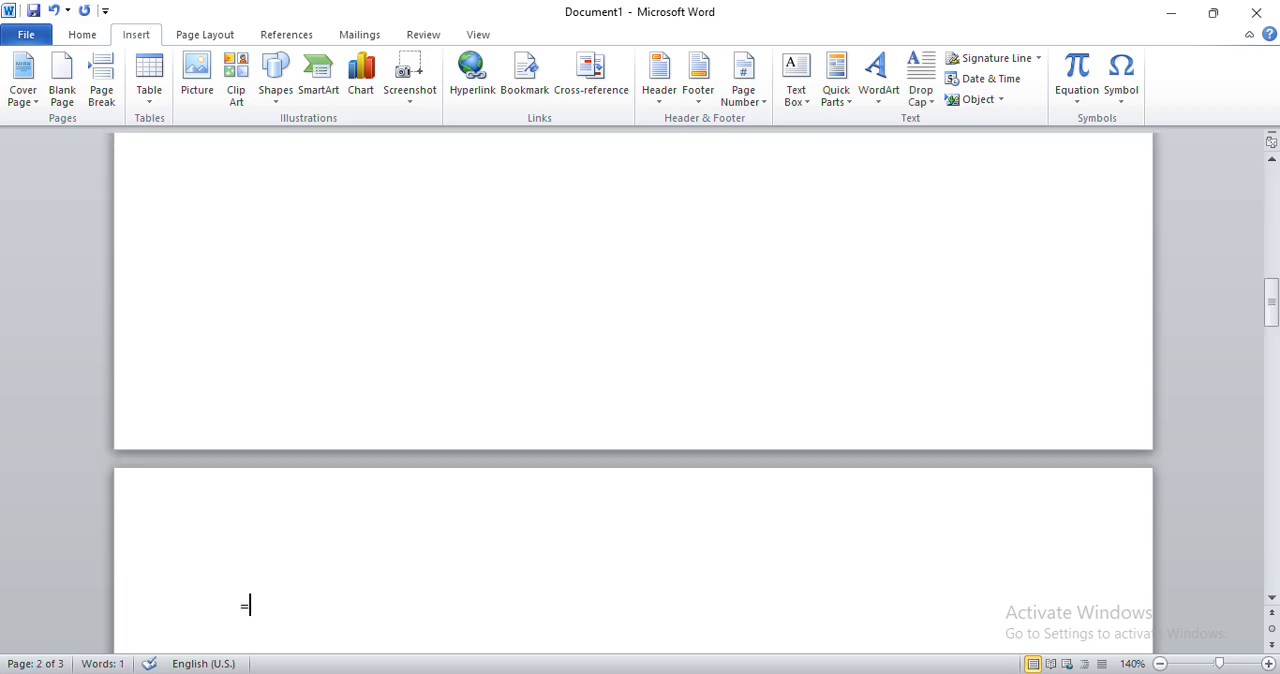
type("RAND")
scroll(544, 261, "down", 5)
scroll(544, 261, "up", 8, "ctrl")
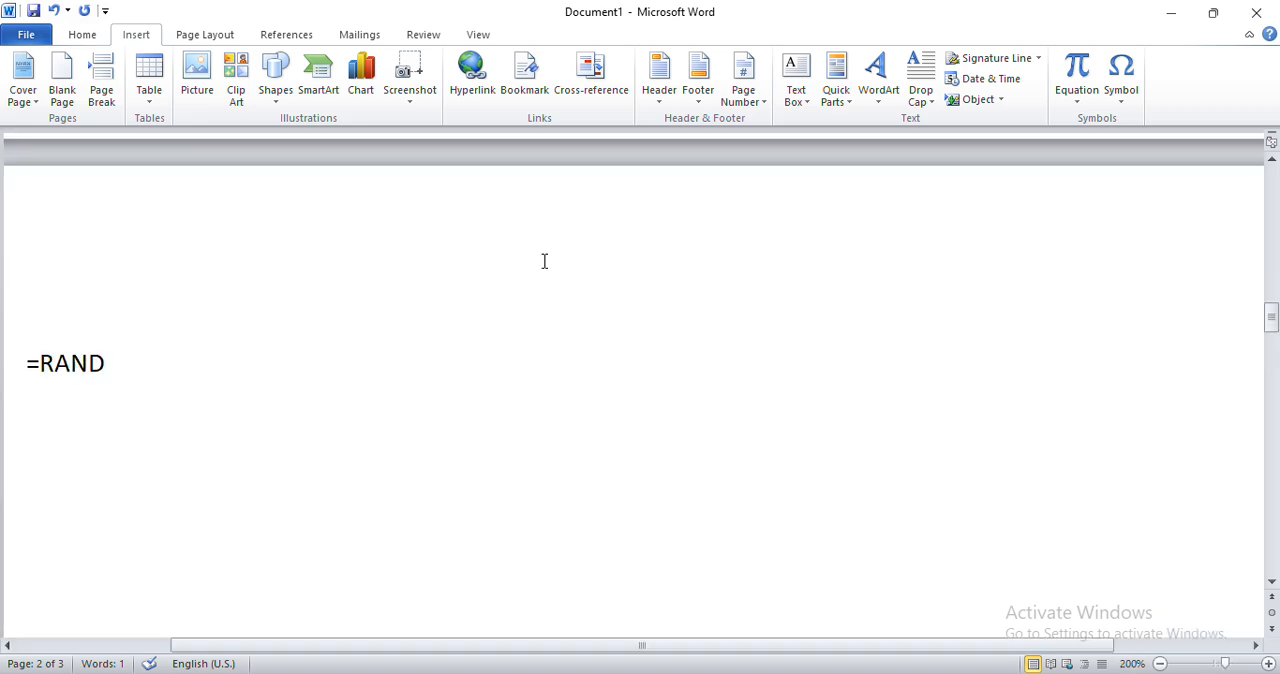
scroll(545, 261, "left", 3)
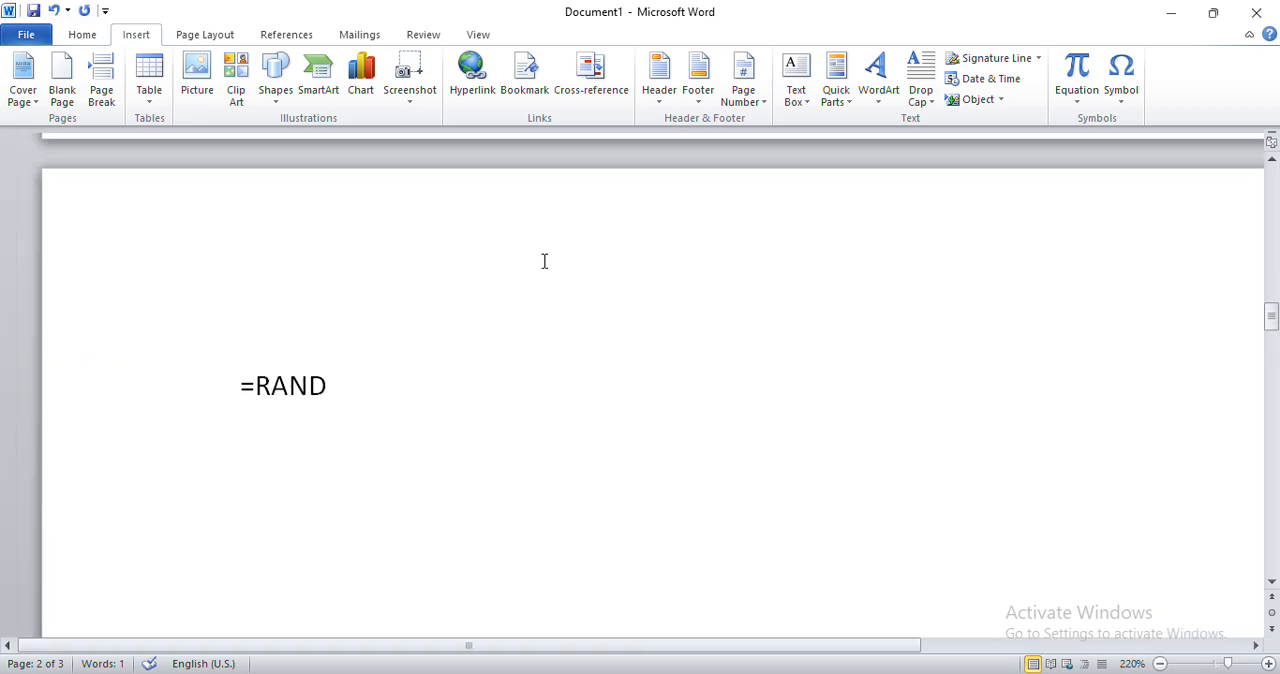
scroll(544, 261, "up", 7, "ctrl")
scroll(545, 261, "down", 2)
scroll(545, 261, "left", 3)
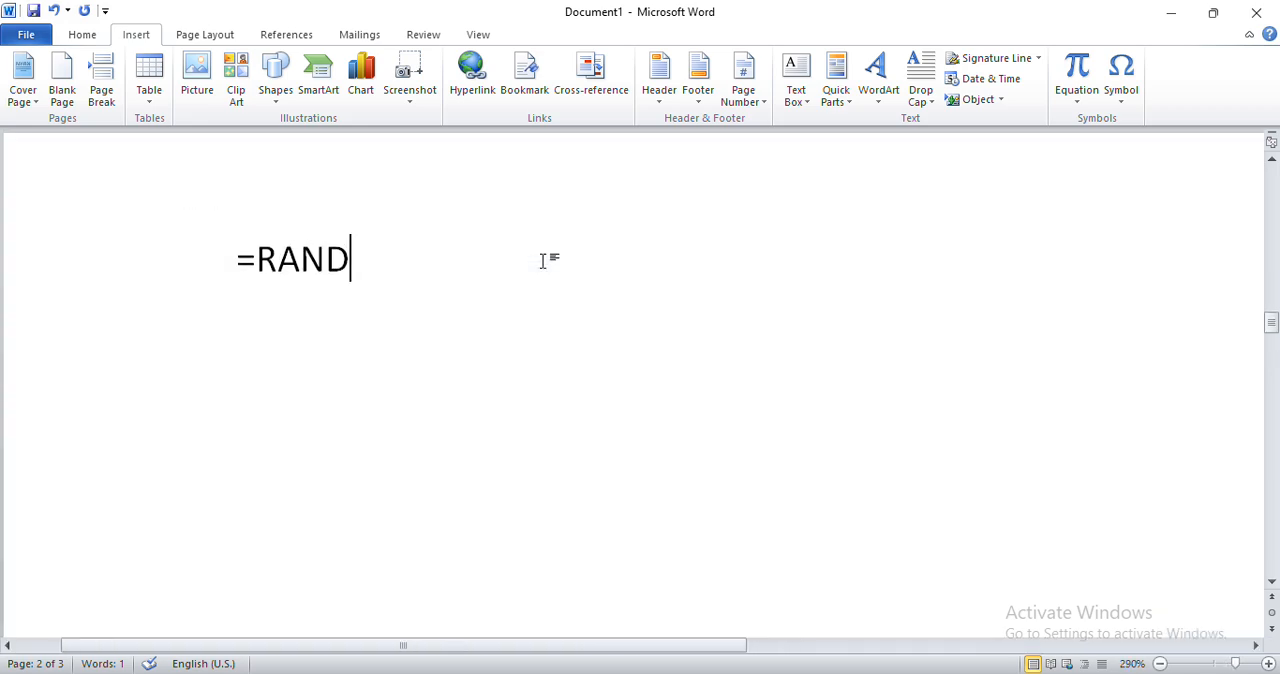
scroll(543, 261, "left", 1)
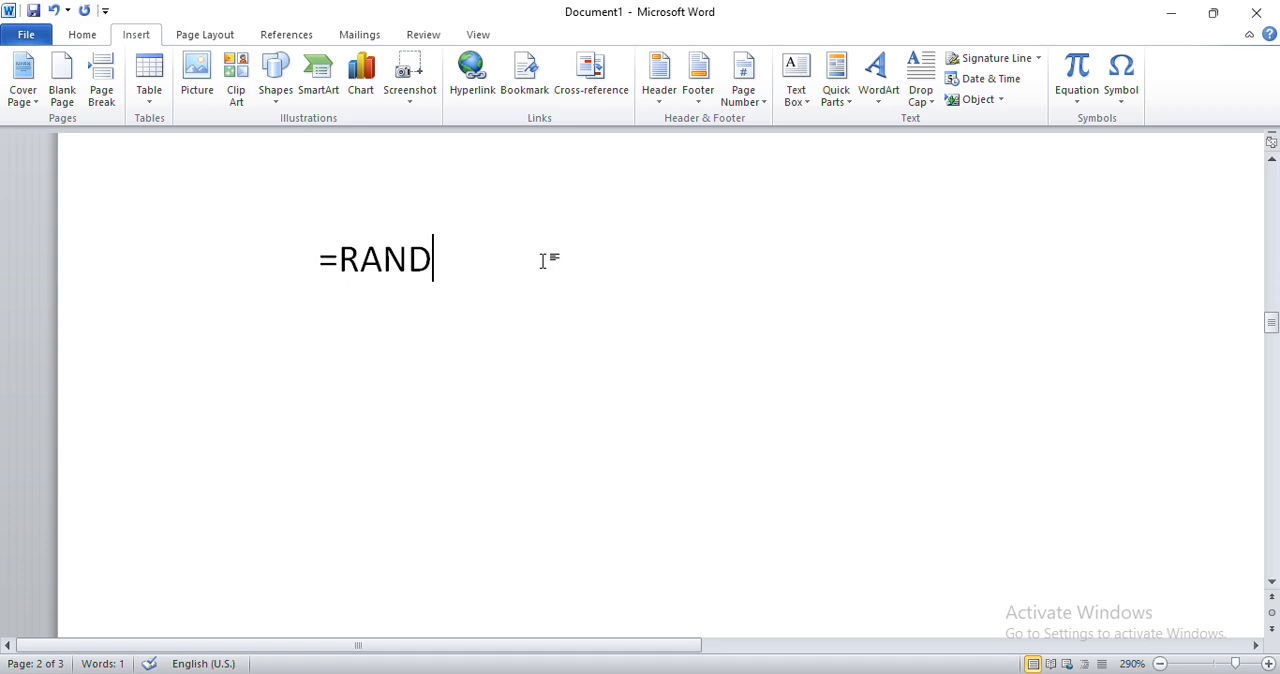
type("()")
key("Return")
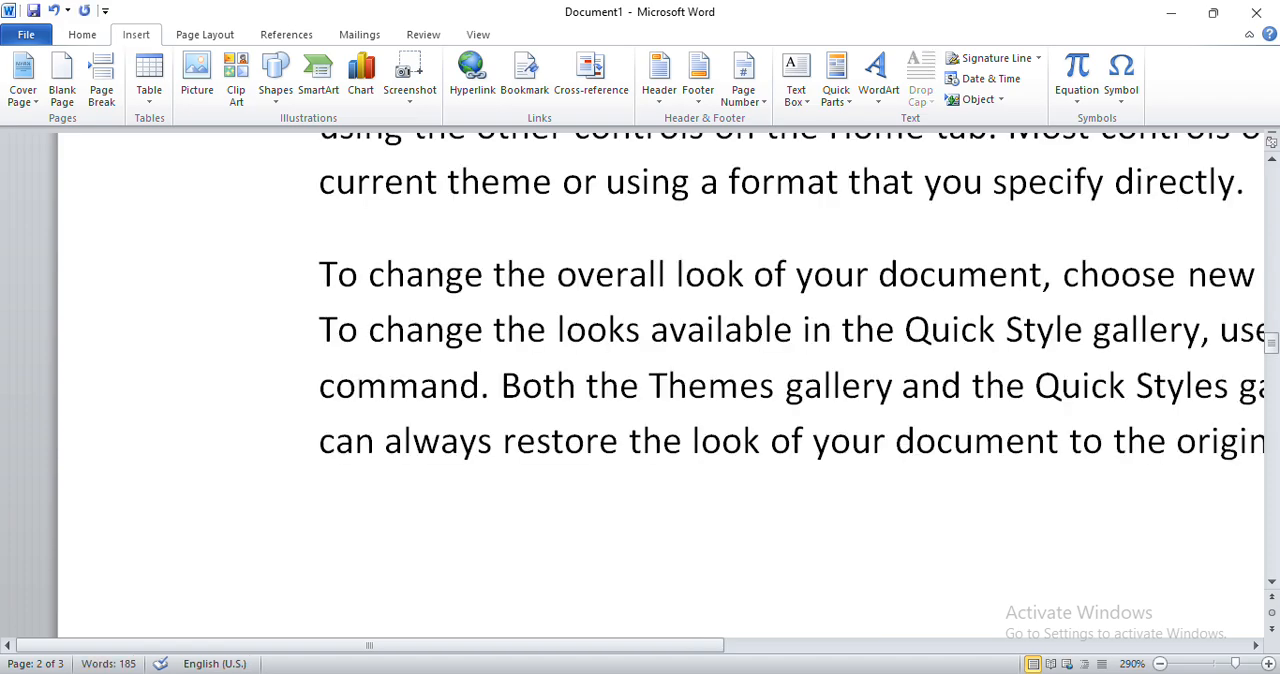
Select the last sample paragraph, beginning "To change the overall look", and start adding a new citation source for it.
scroll(544, 261, "down", 6)
scroll(544, 261, "down", 2)
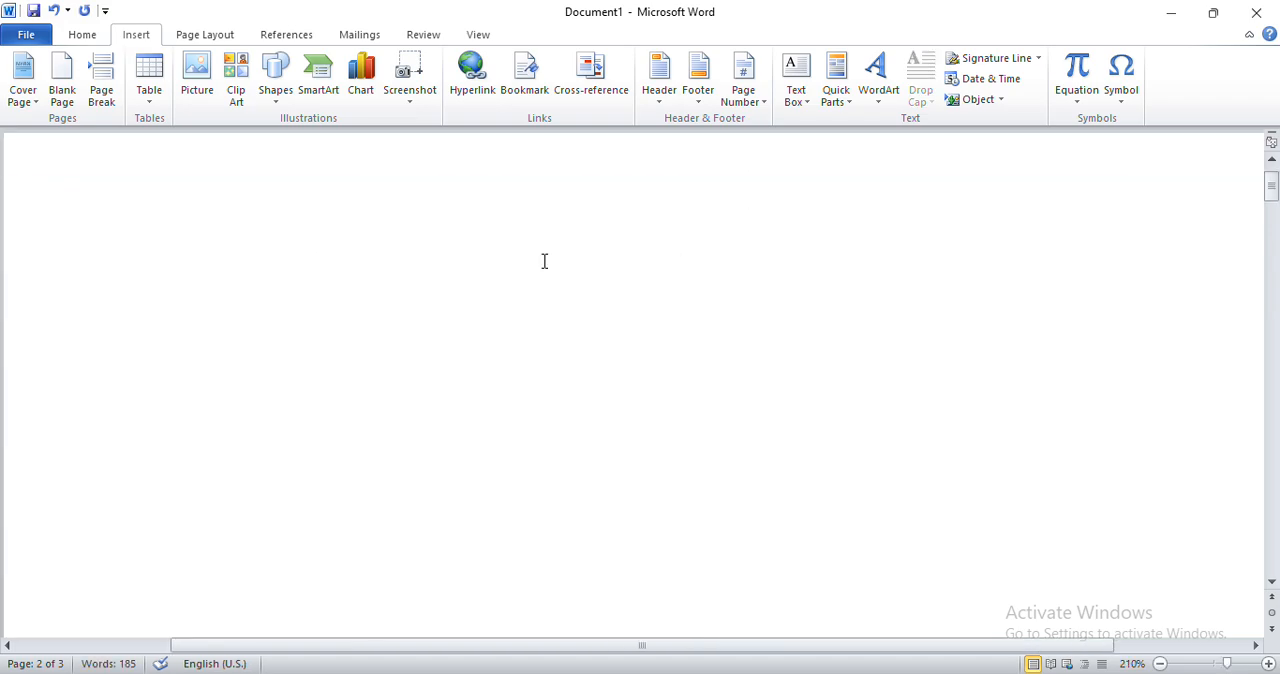
scroll(544, 261, "down", 7)
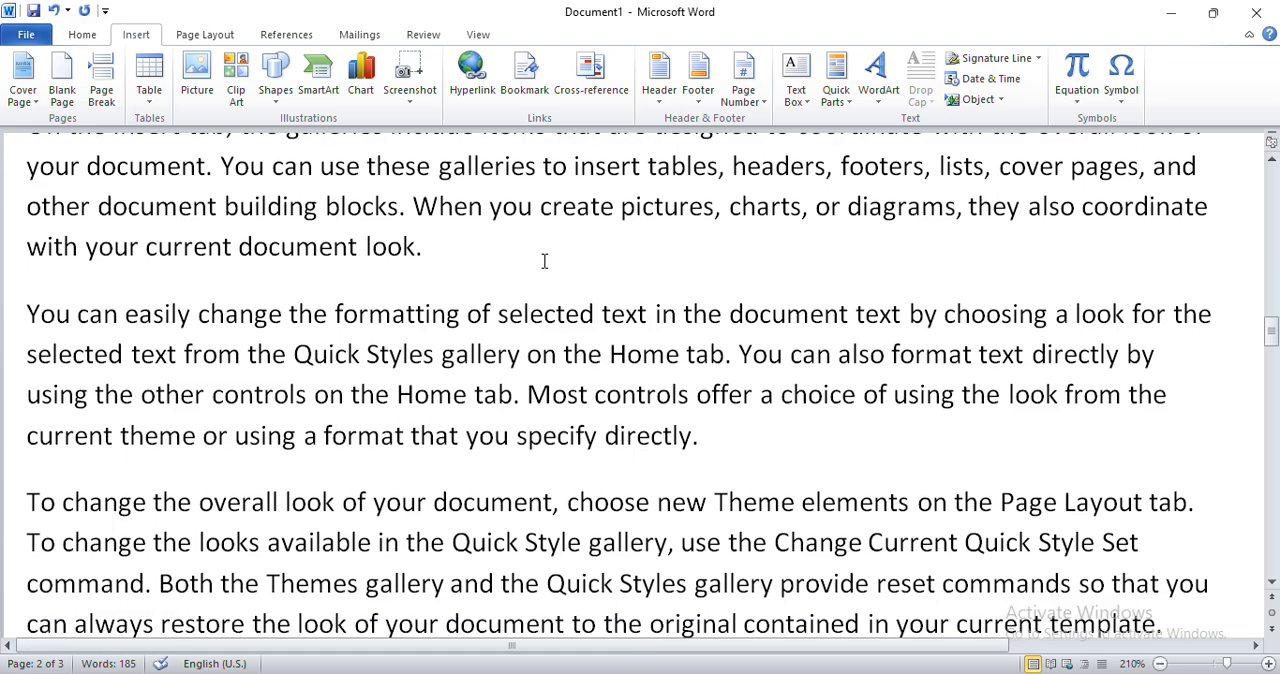
scroll(544, 261, "down", 3)
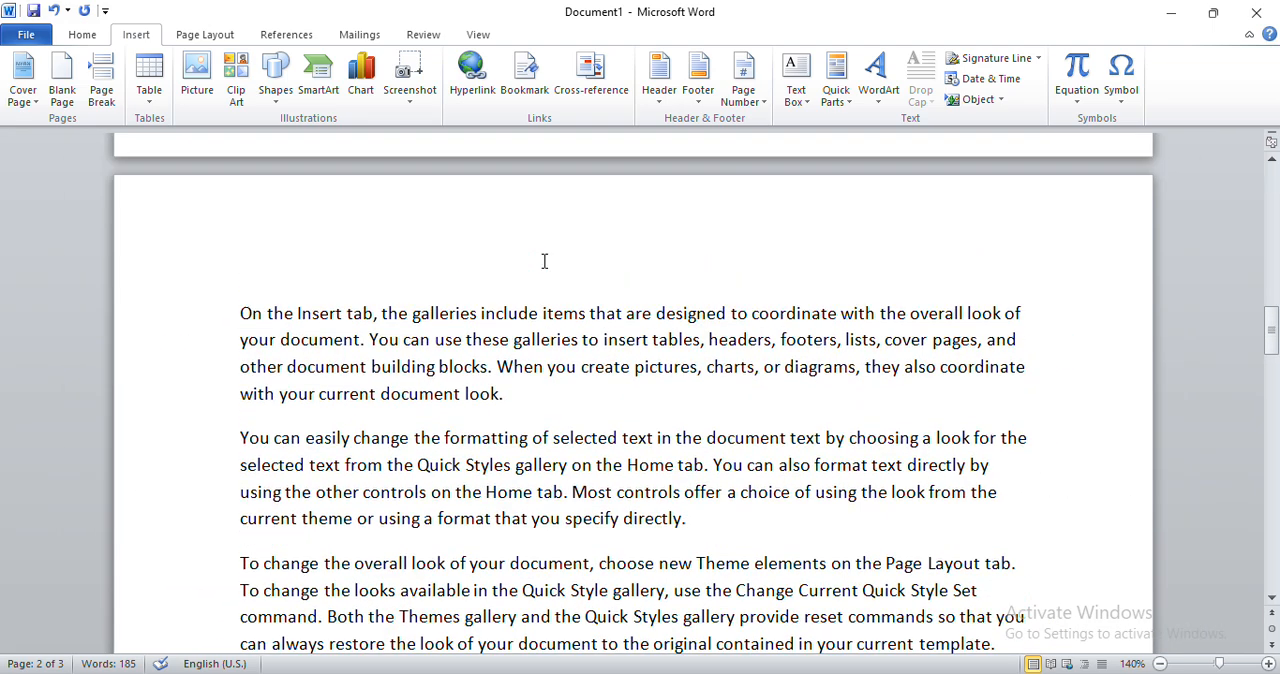
scroll(544, 261, "up", 1)
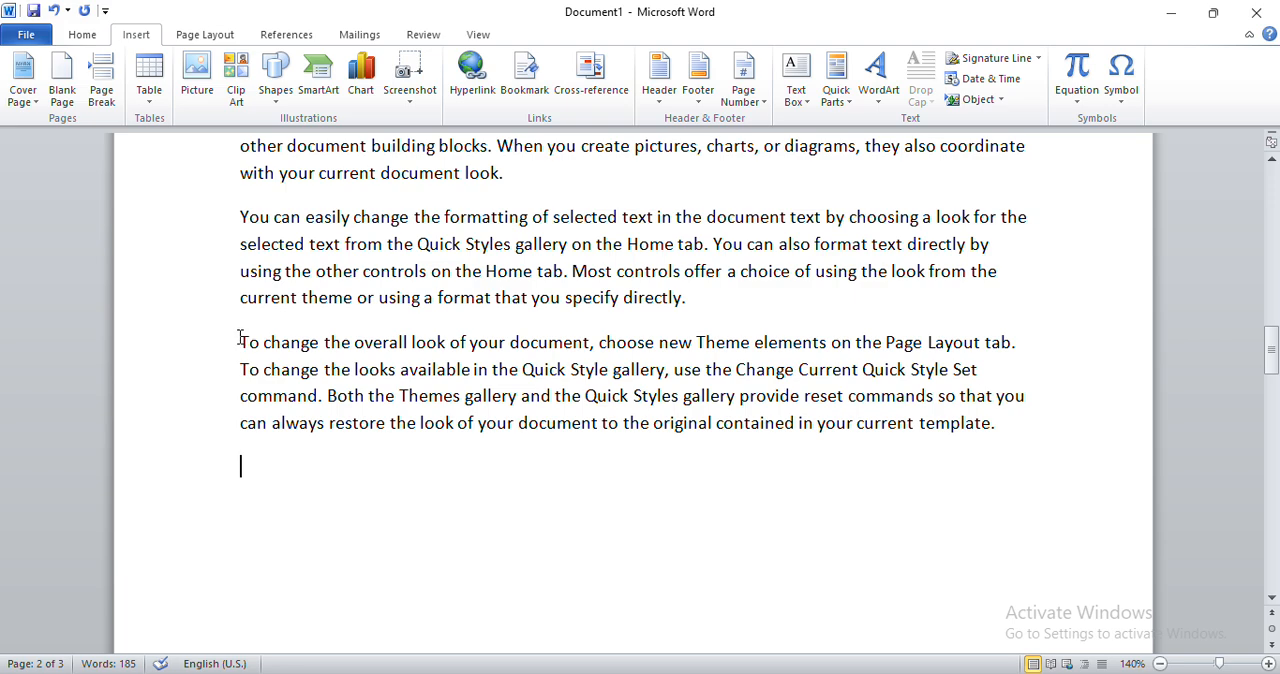
left_click_drag(240, 342, 988, 443)
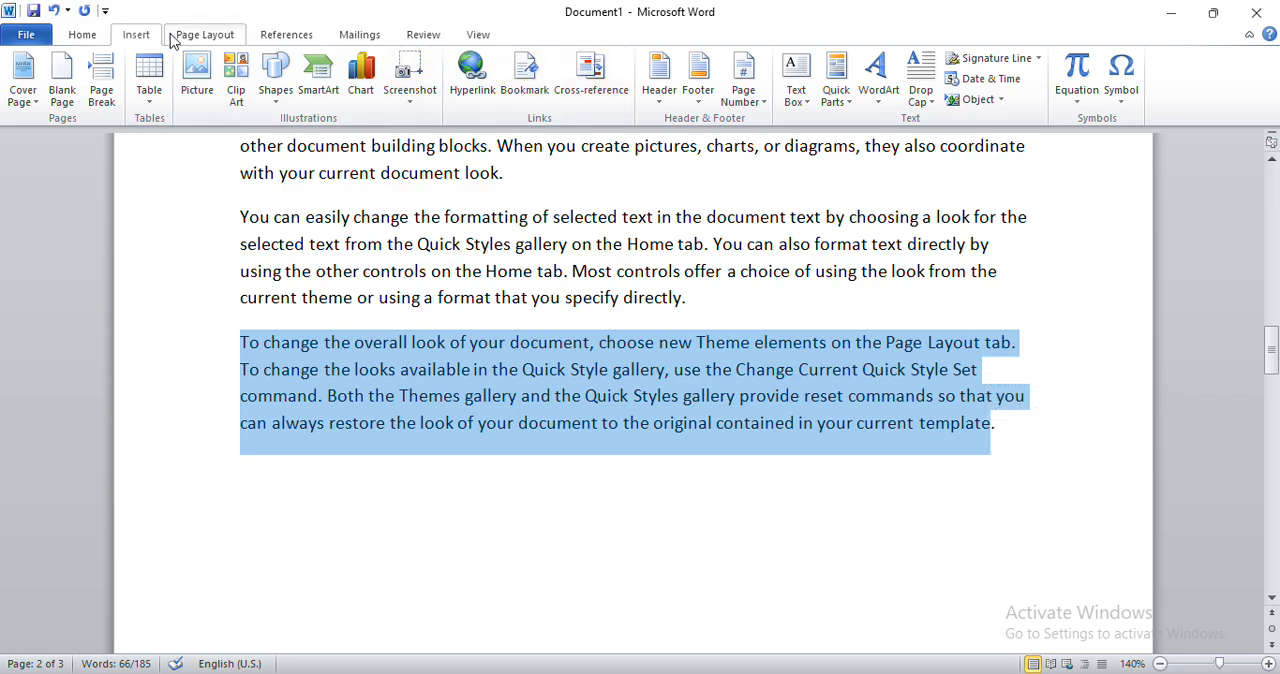
left_click(296, 37)
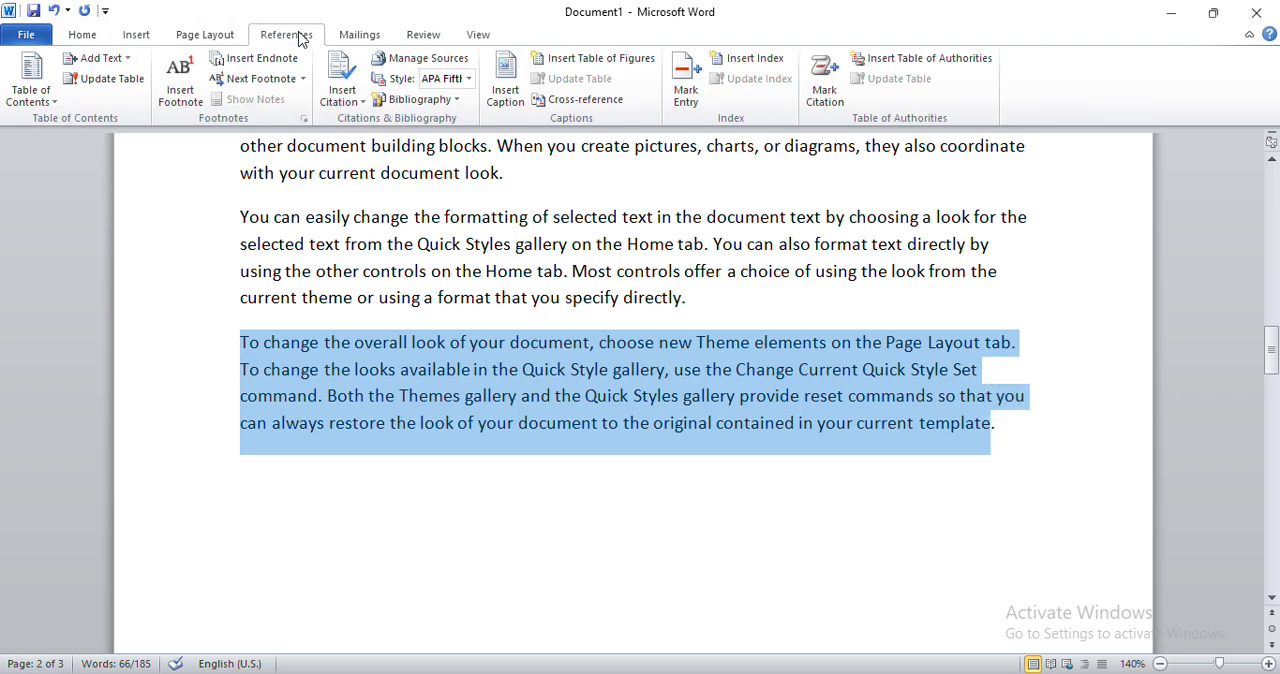
left_click(358, 104)
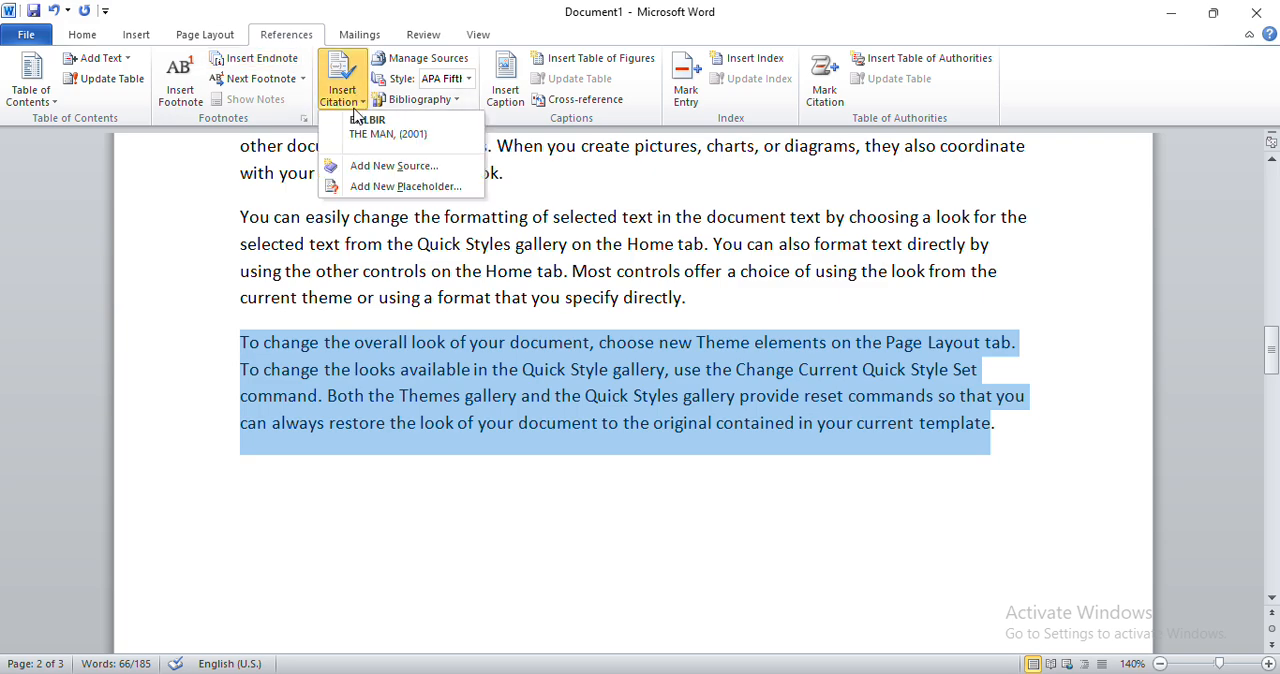
left_click(418, 172)
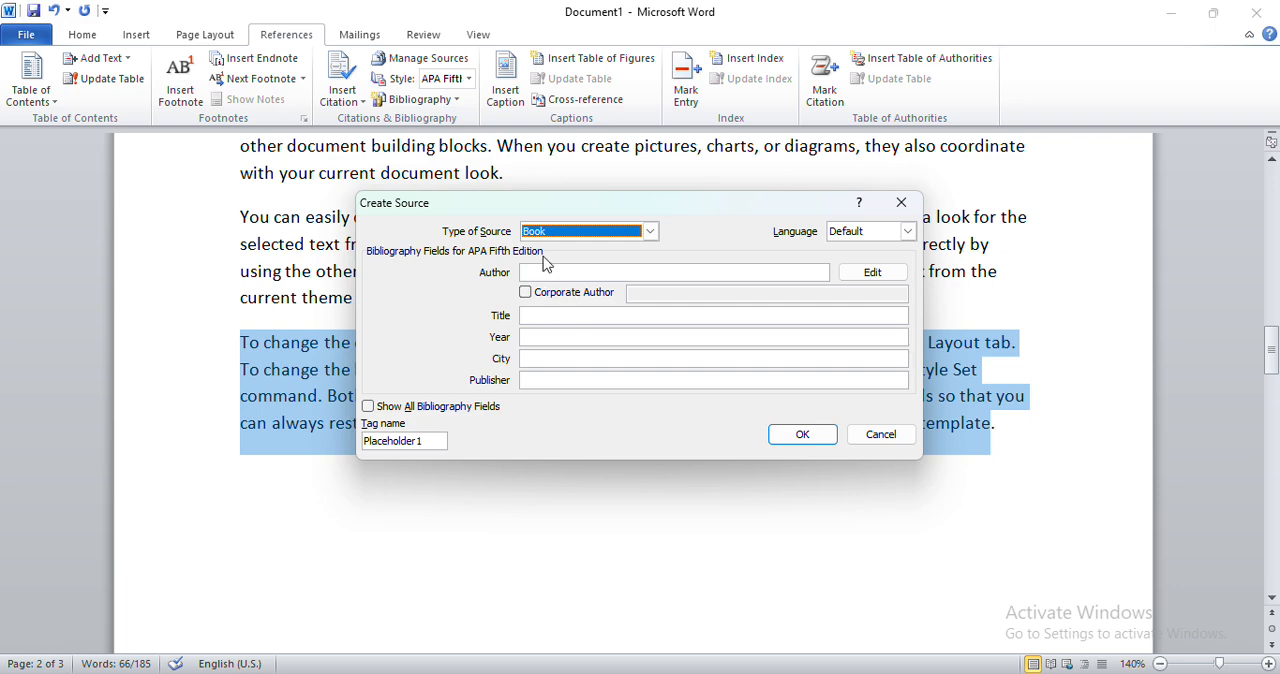
Browse the available source types for the new source and choose Book.
left_click(651, 233)
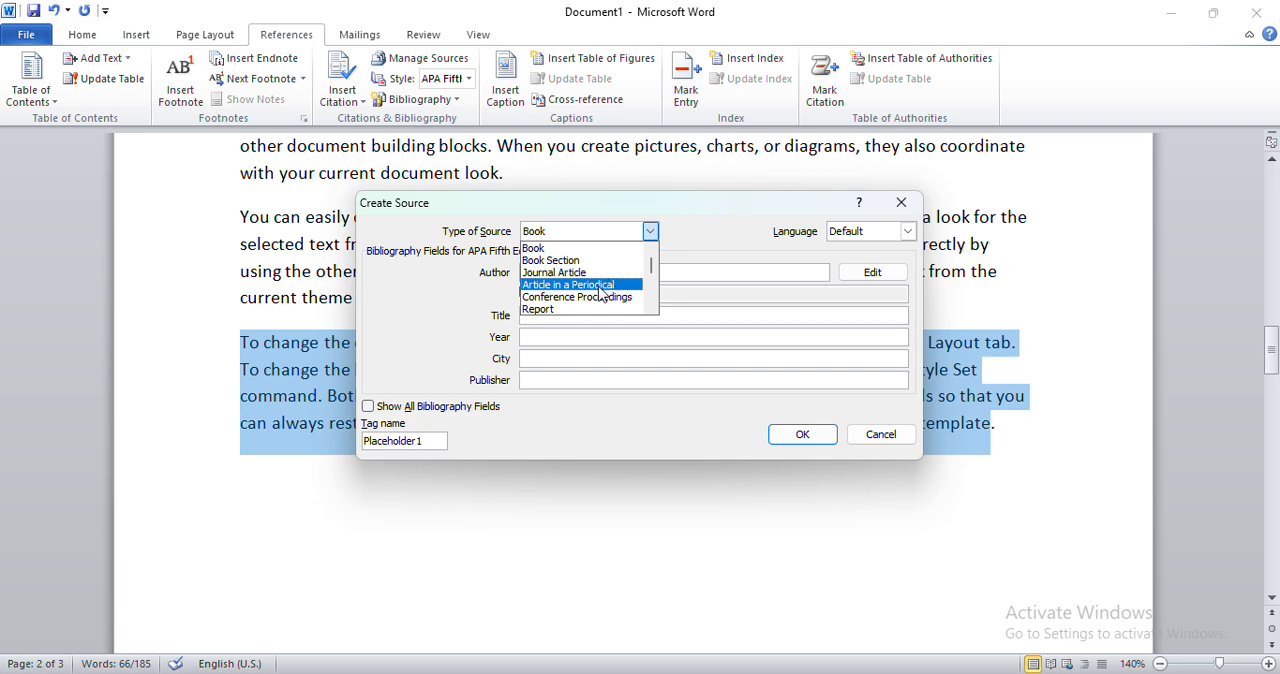
left_click_drag(650, 272, 649, 313)
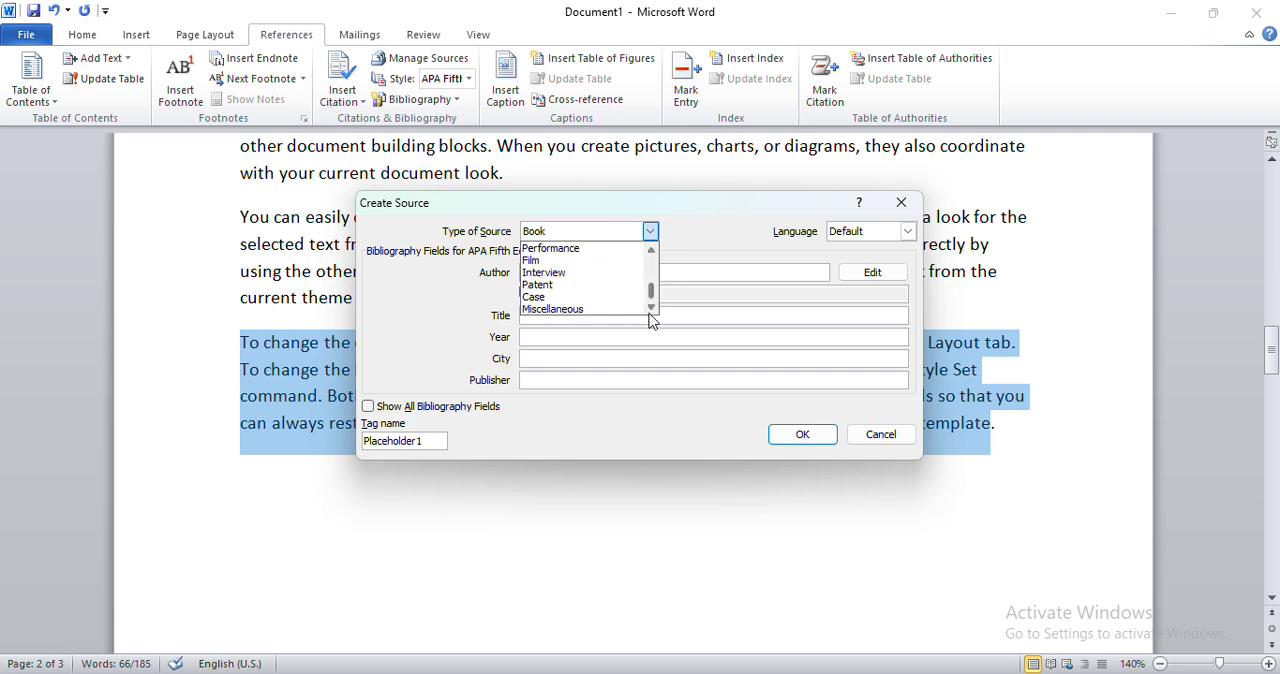
left_click(650, 251)
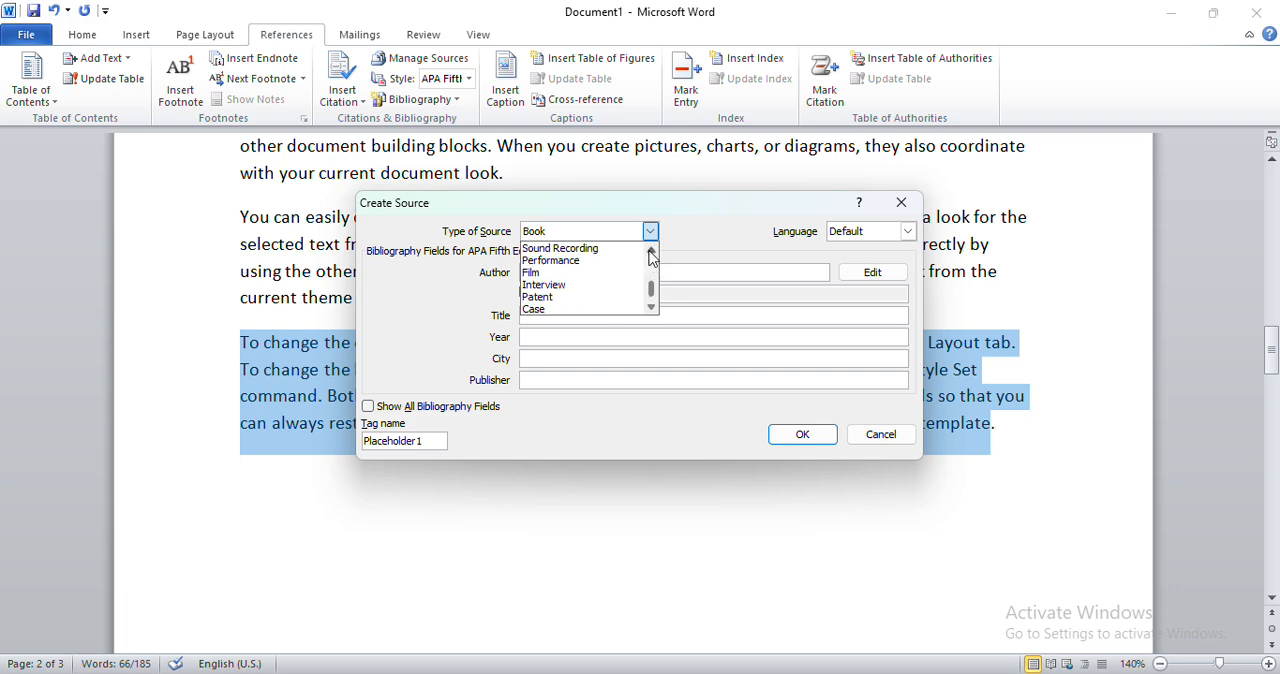
left_click(650, 251)
left_click(650, 251)
left_click(650, 251)
left_click(650, 251)
left_click(650, 251)
left_click(650, 251)
left_click(650, 251)
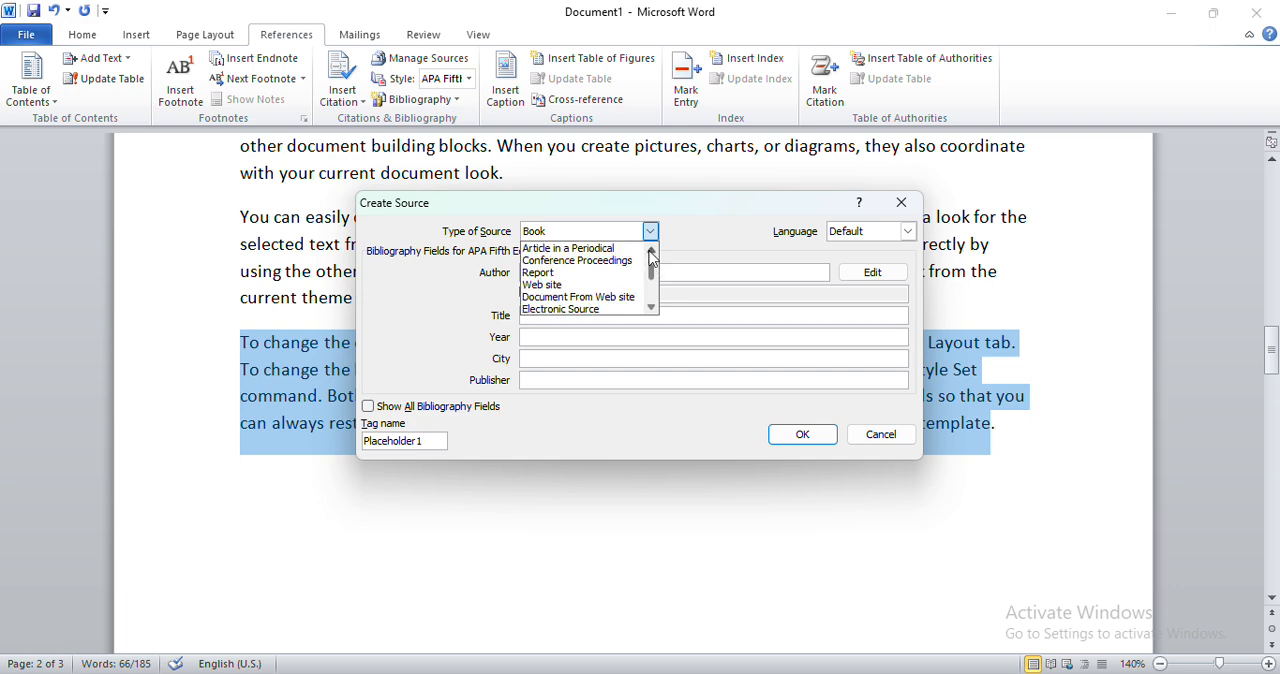
left_click(650, 251)
left_click(650, 251)
left_click(650, 251)
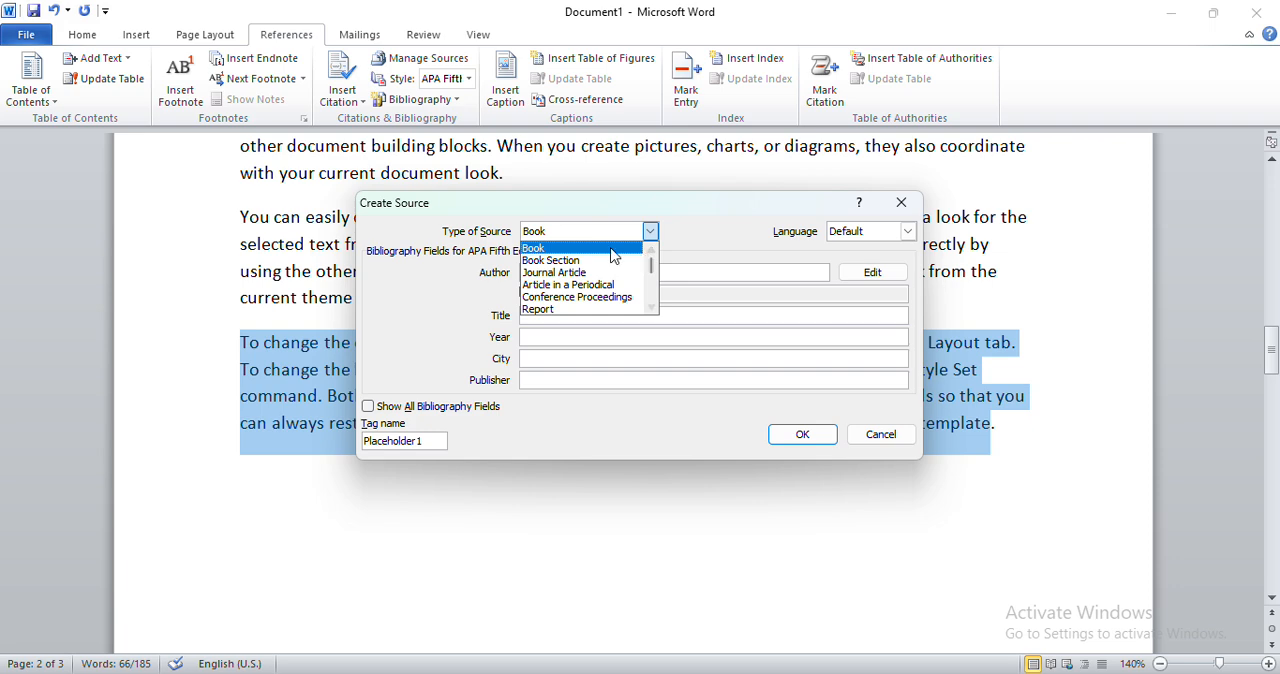
left_click(613, 250)
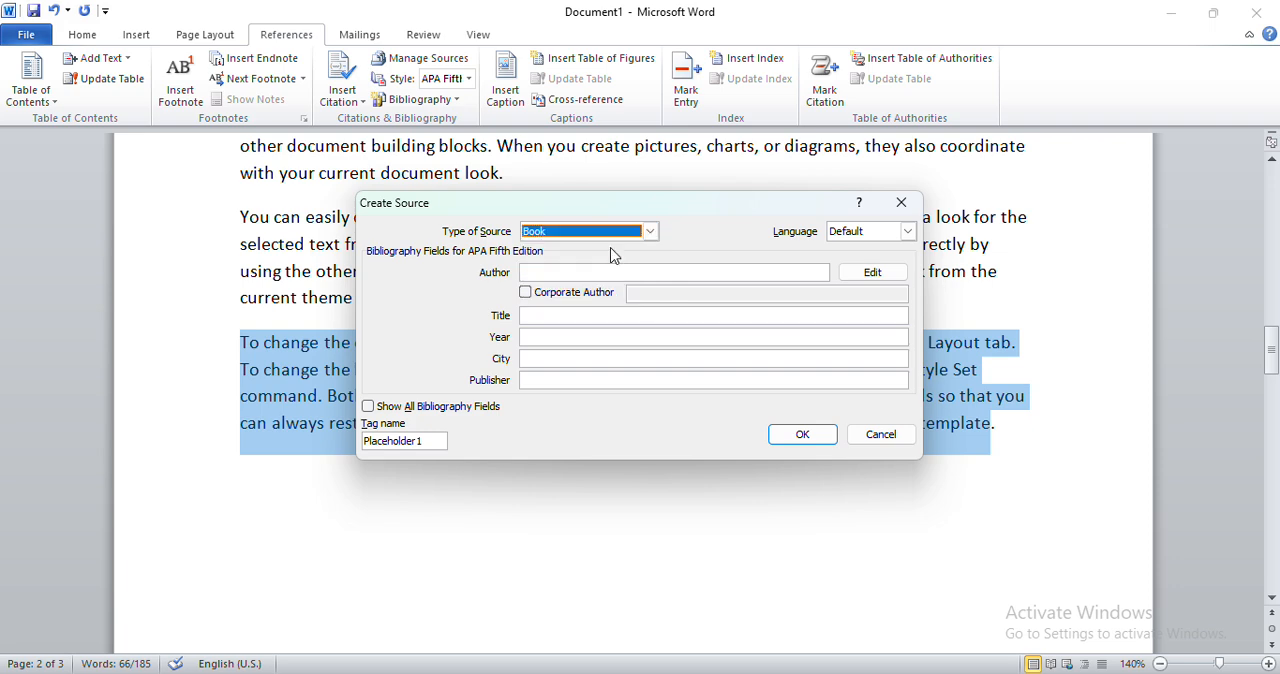
Enter the author's name and the title THE MAN for the new book source.
left_click(546, 272)
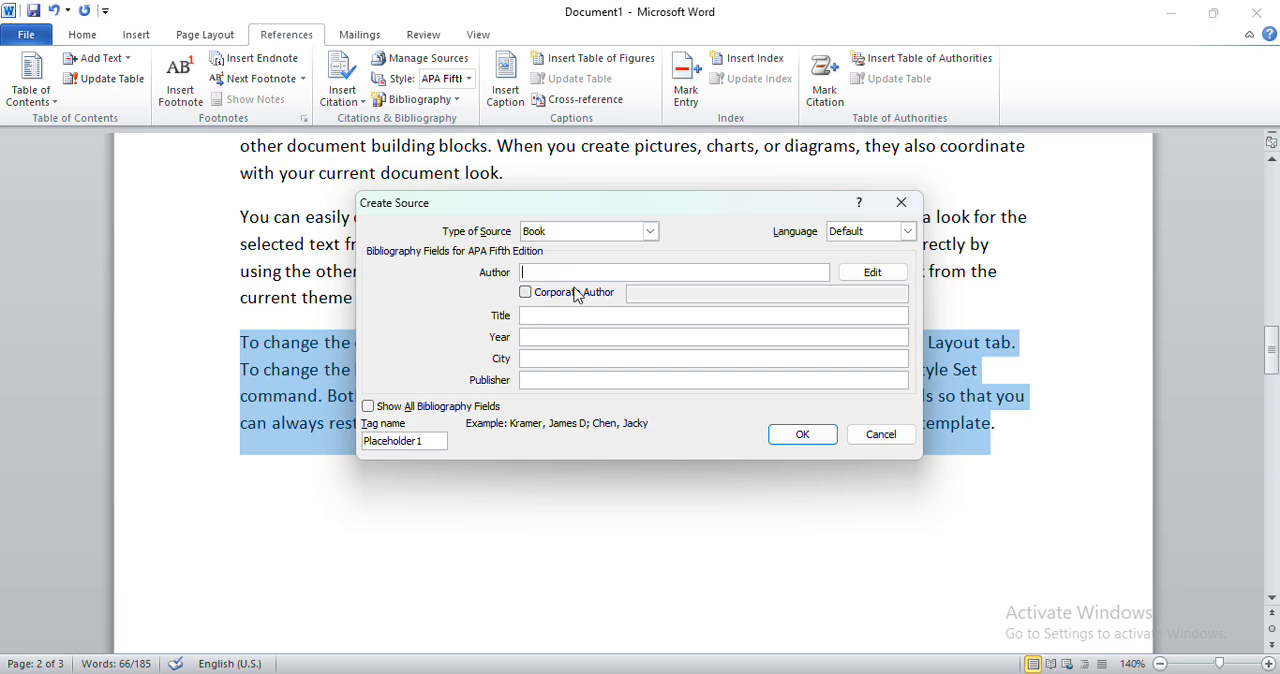
type("DHANBI")
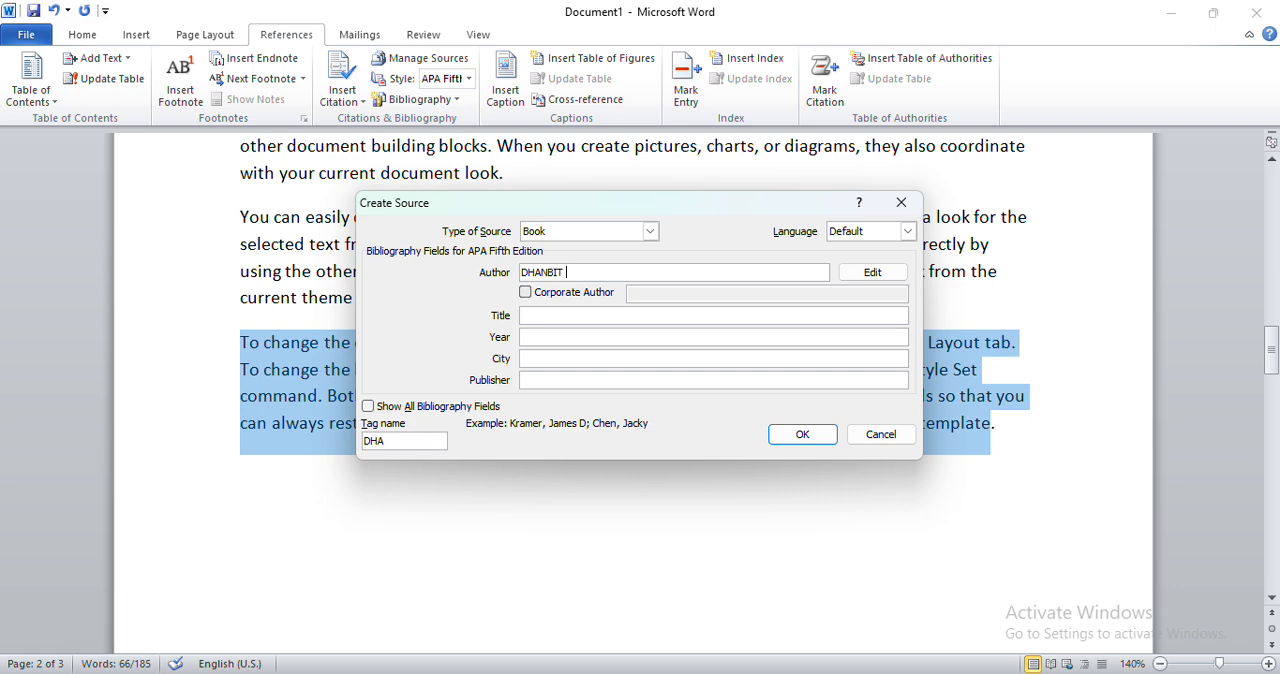
type("T")
key("BackSpace")
type("R")
left_click(560, 318)
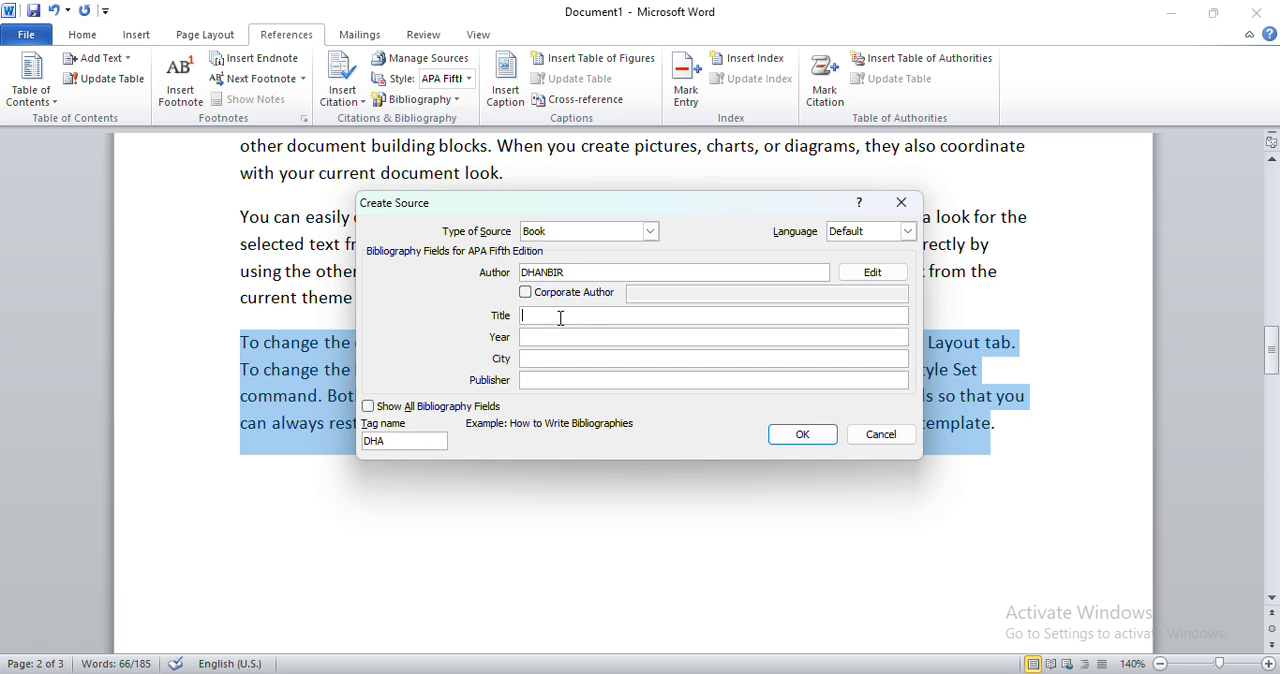
type("THE")
type("MAN")
Complete the book source with year 2002, city DELHI and the publisher's name, and insert its citation.
left_click(556, 337)
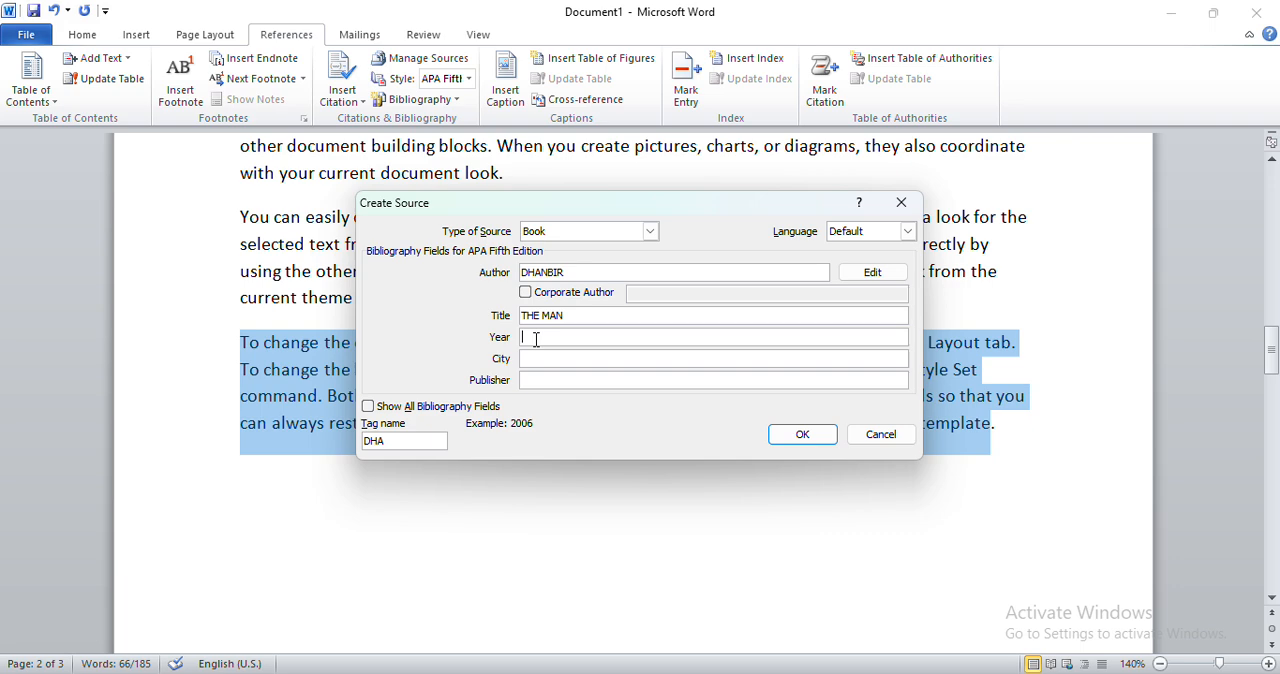
type("2002")
left_click(538, 359)
type("DELHI")
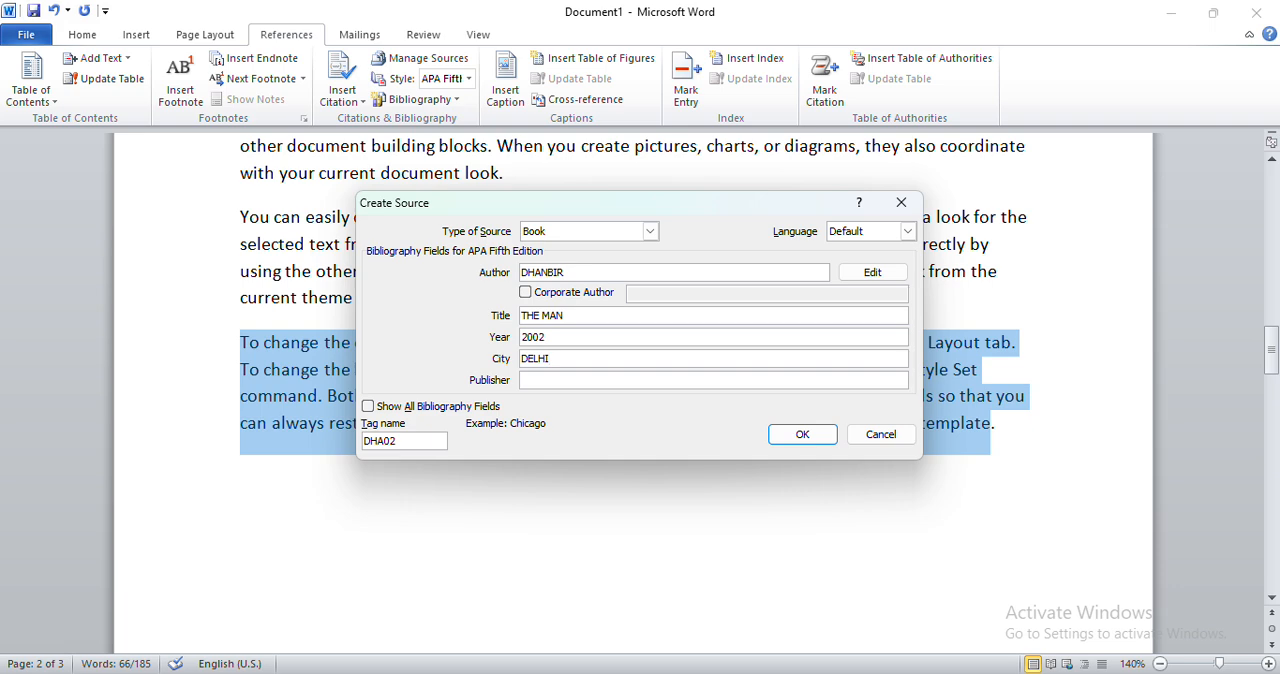
left_click(544, 381)
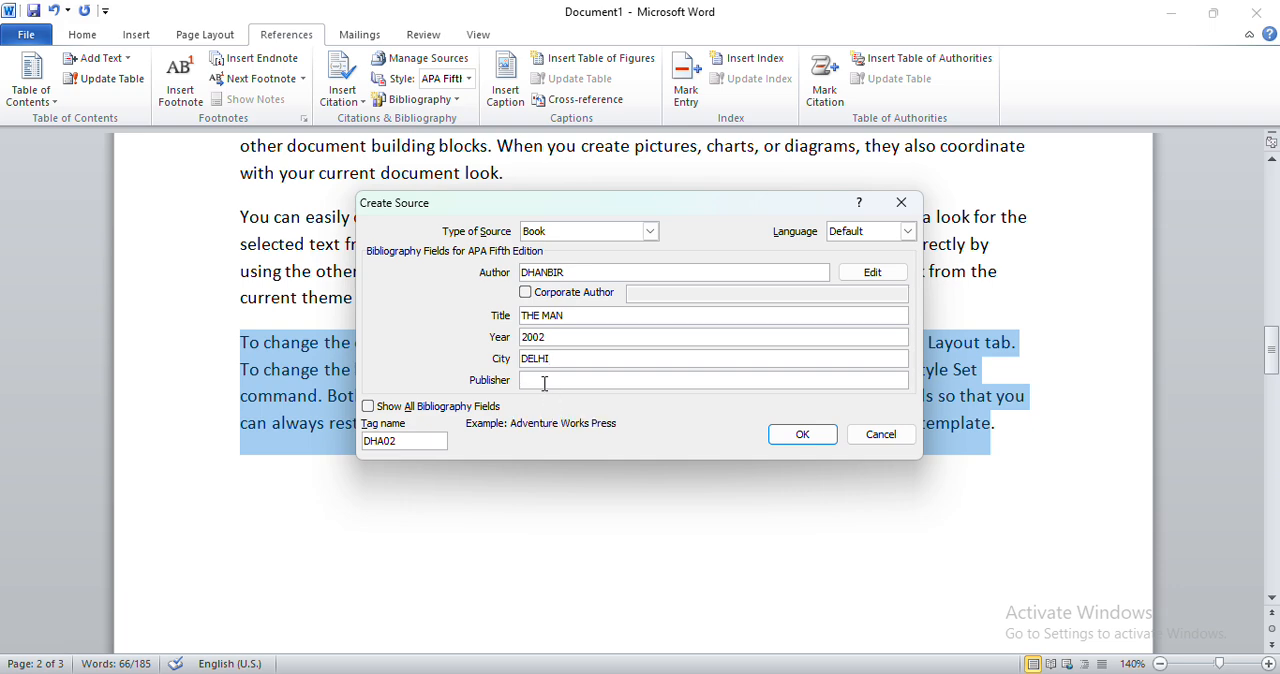
type("DHANBIR")
left_click(803, 435)
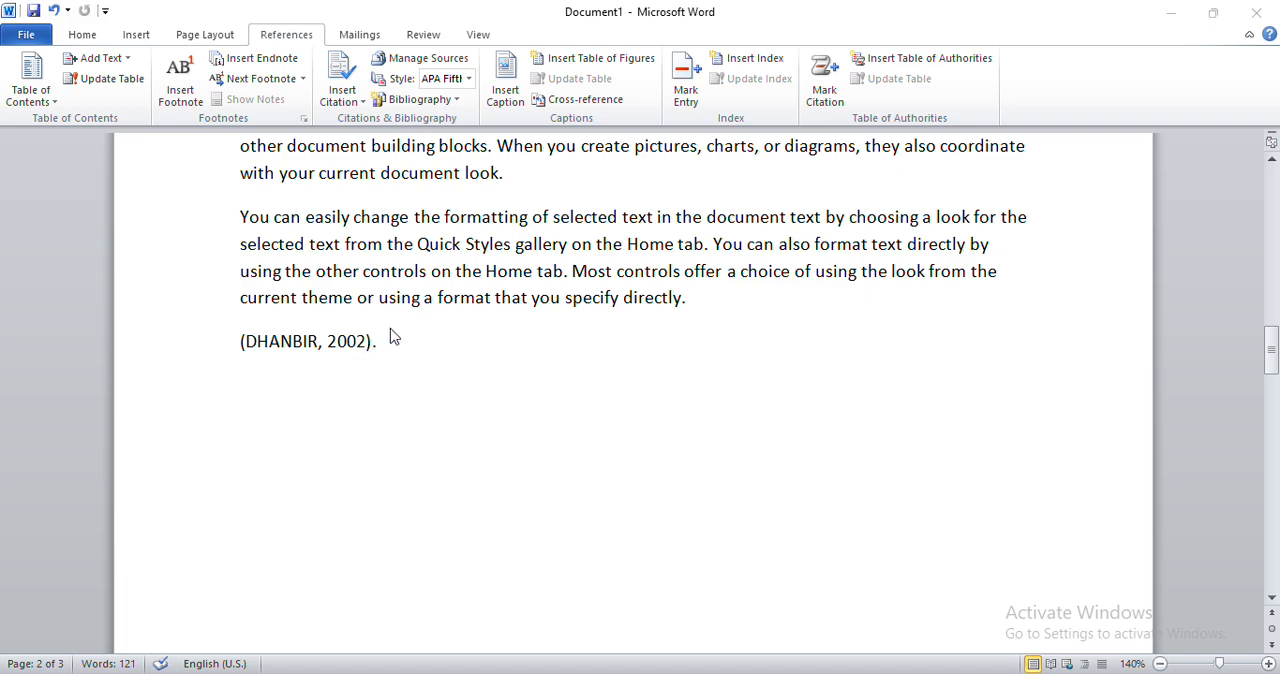
Open the document's source manager and view the details of the 2001 book source without changing them.
left_click(416, 65)
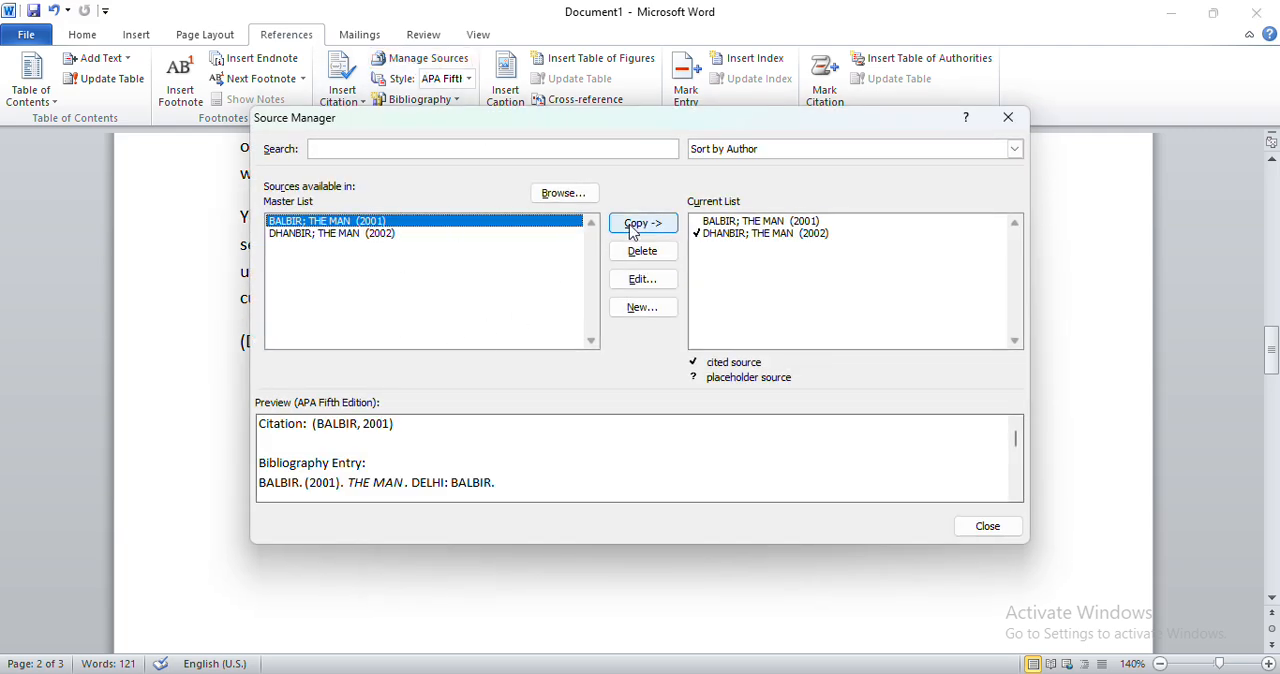
left_click(642, 279)
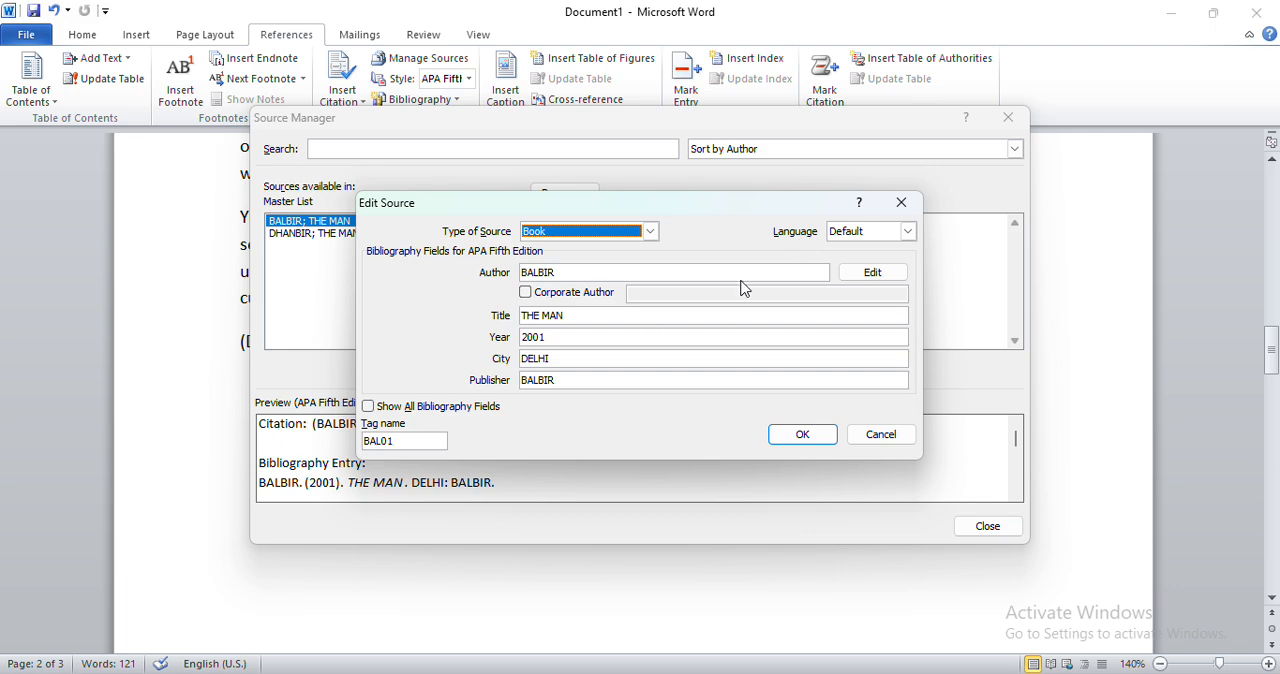
left_click(903, 204)
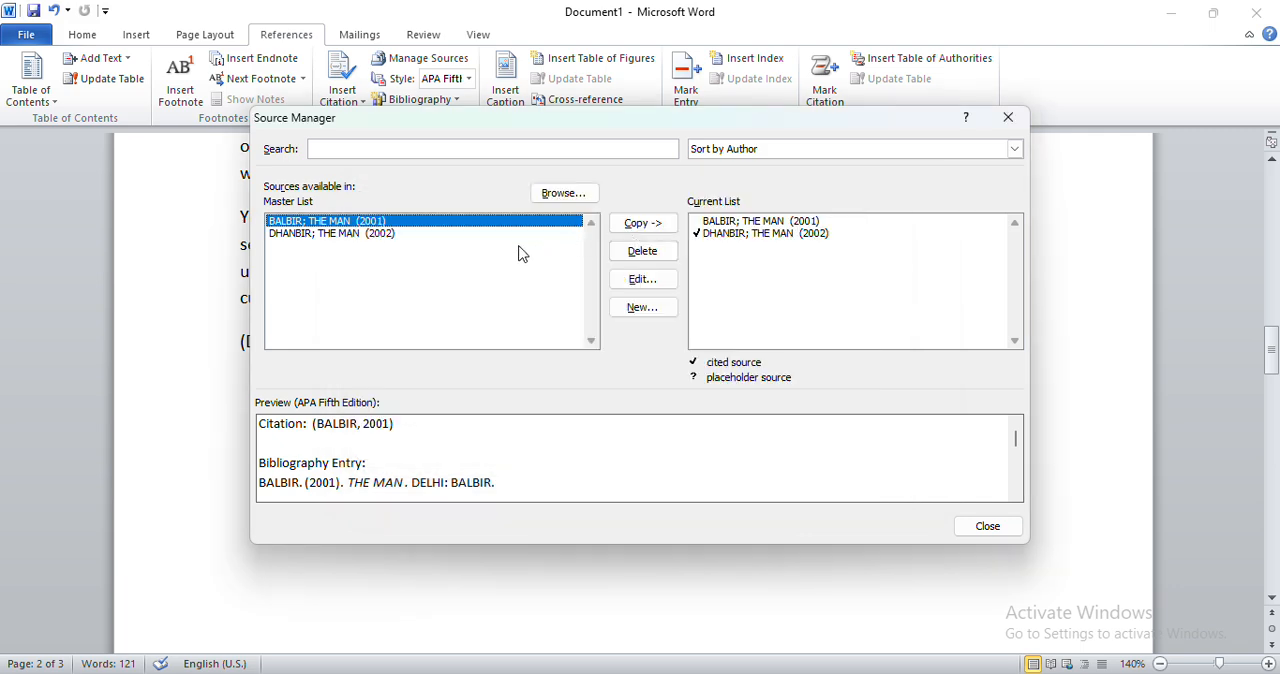
Set the year of the newly added 2002 book source to 2003 in both source lists, and recheck the lists.
left_click(504, 234)
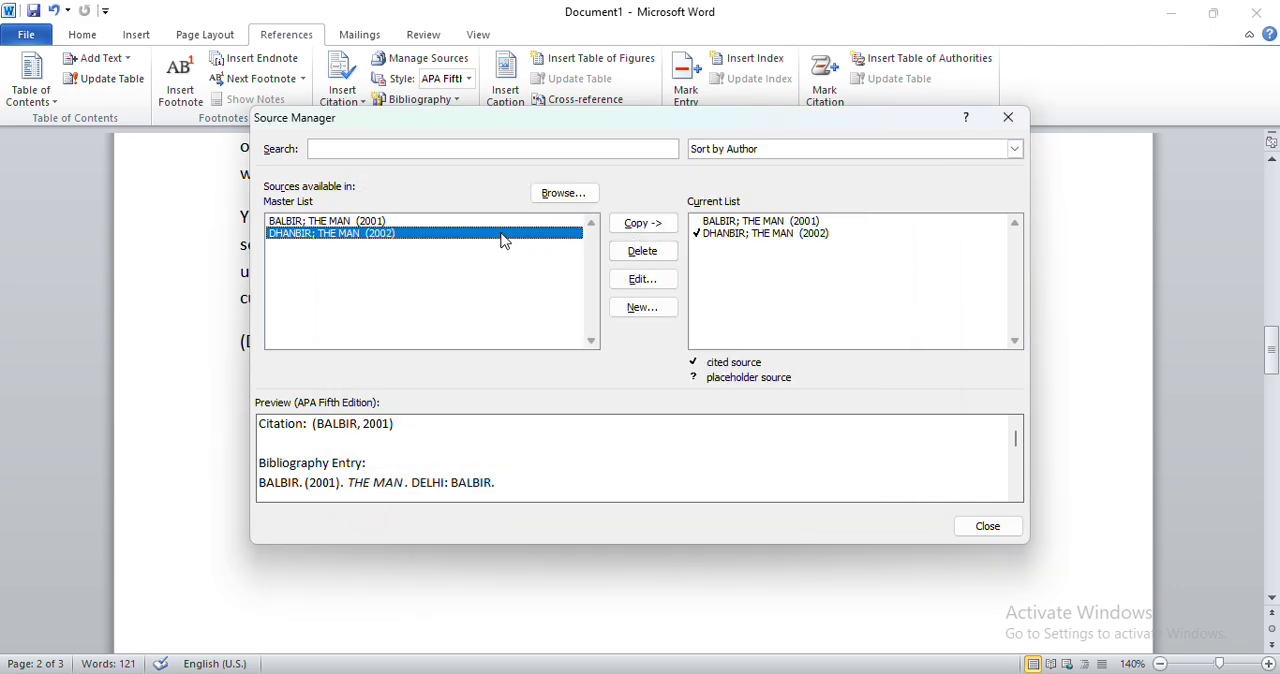
left_click(659, 280)
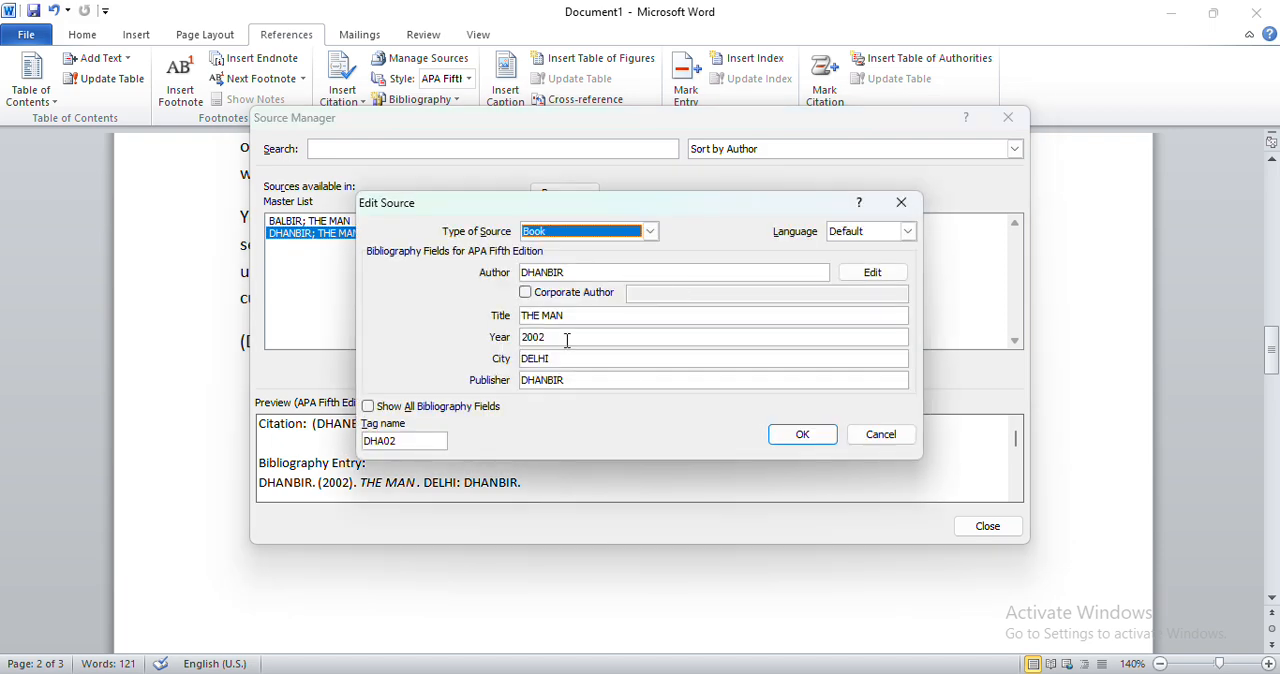
left_click(566, 340)
key("BackSpace")
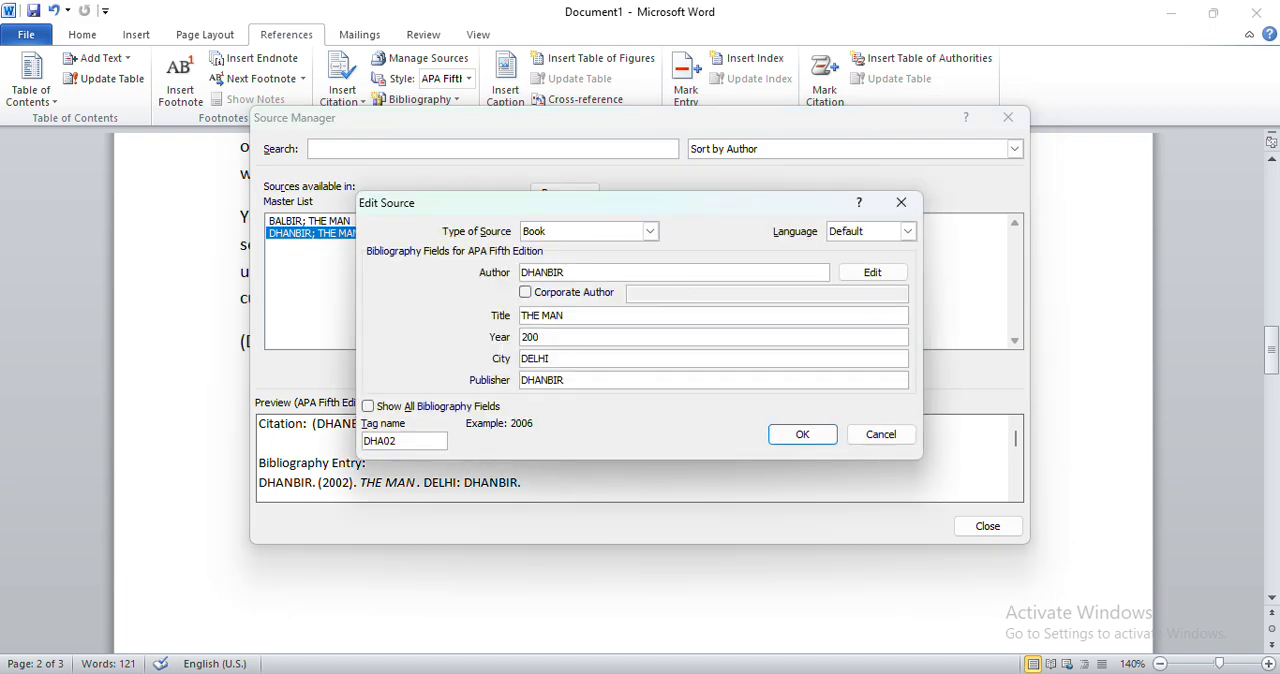
type("3")
left_click(786, 442)
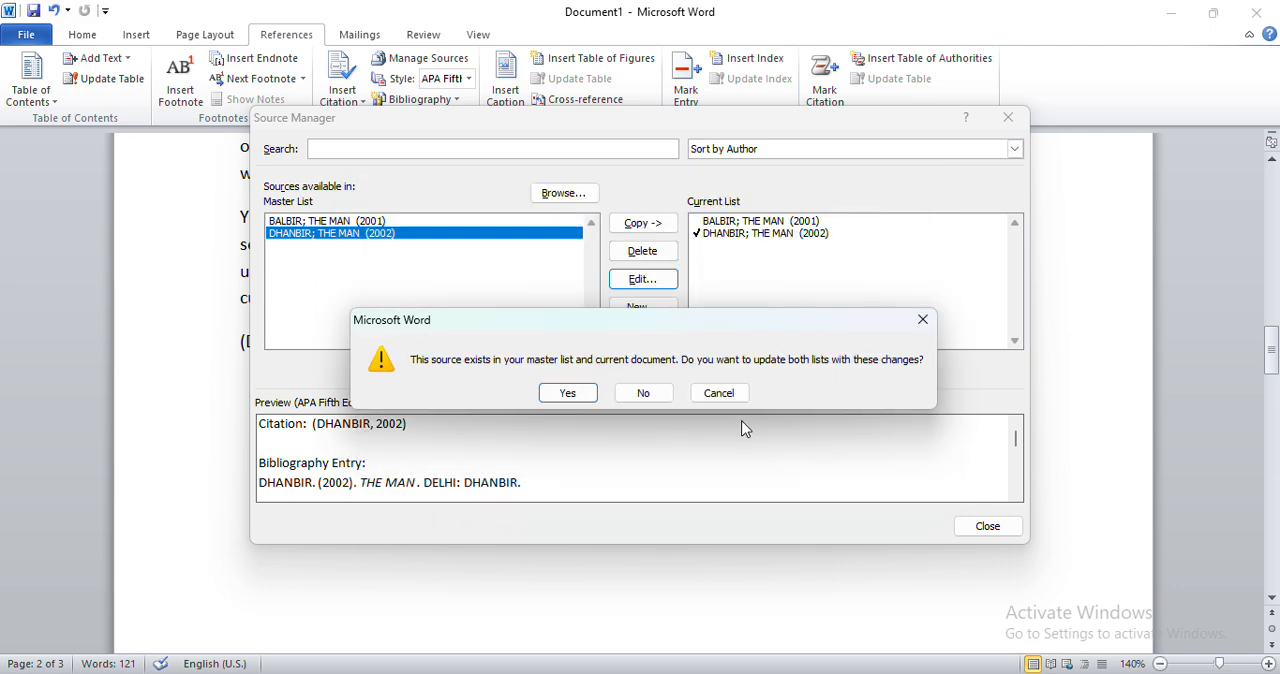
left_click(570, 395)
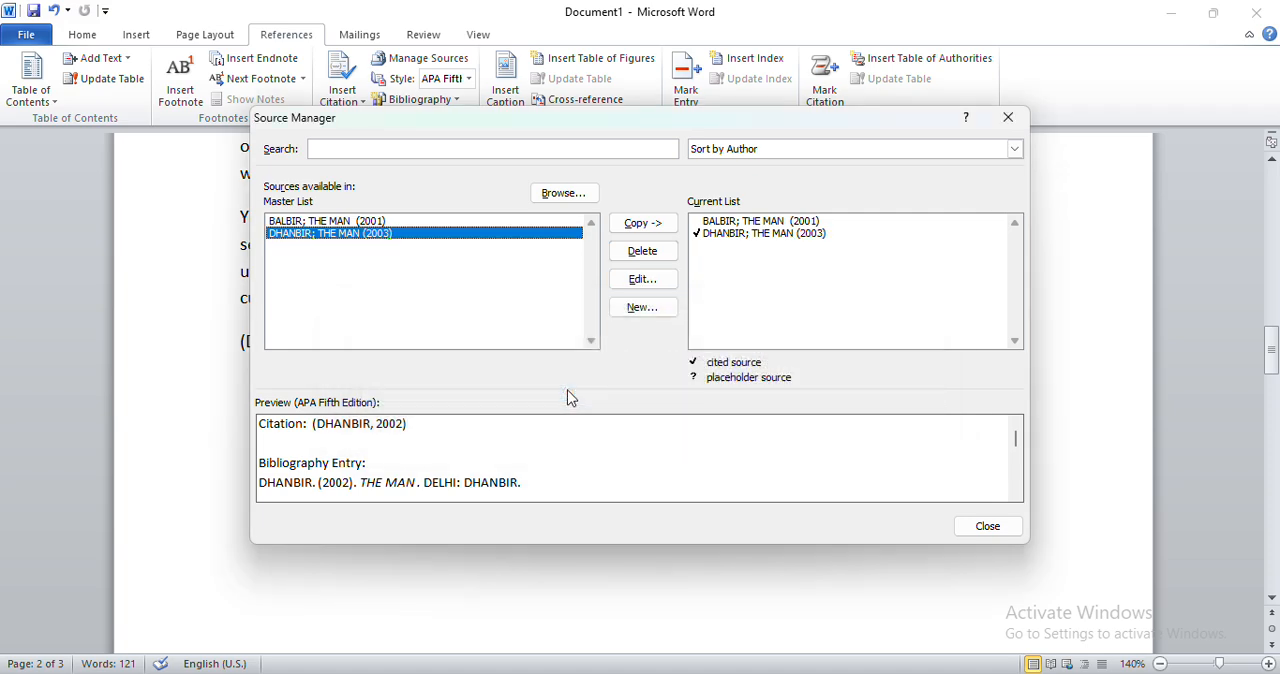
left_click(1008, 118)
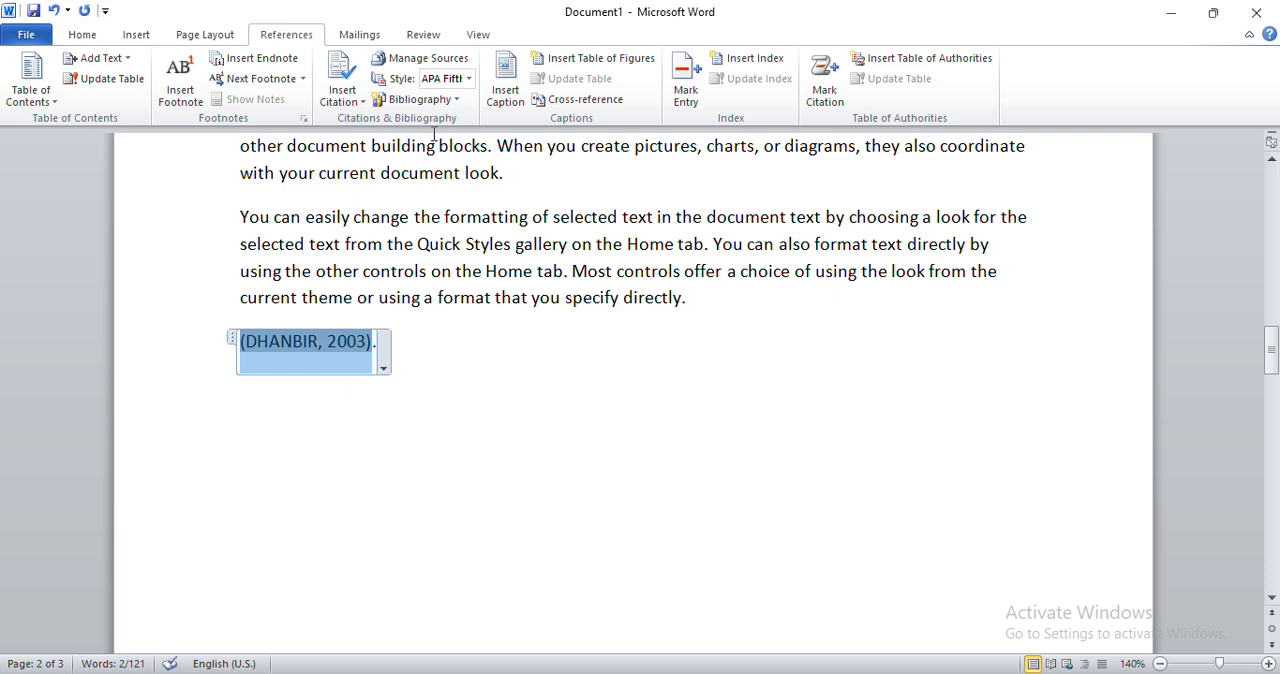
left_click(429, 60)
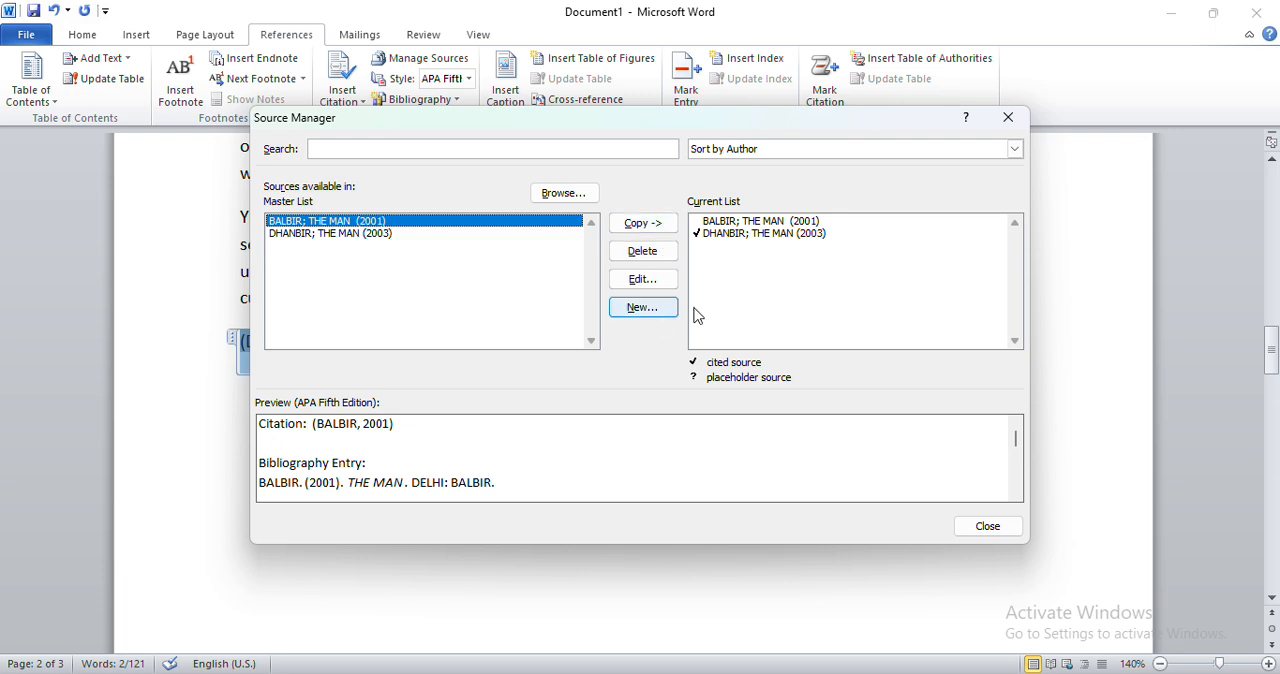
left_click(1003, 121)
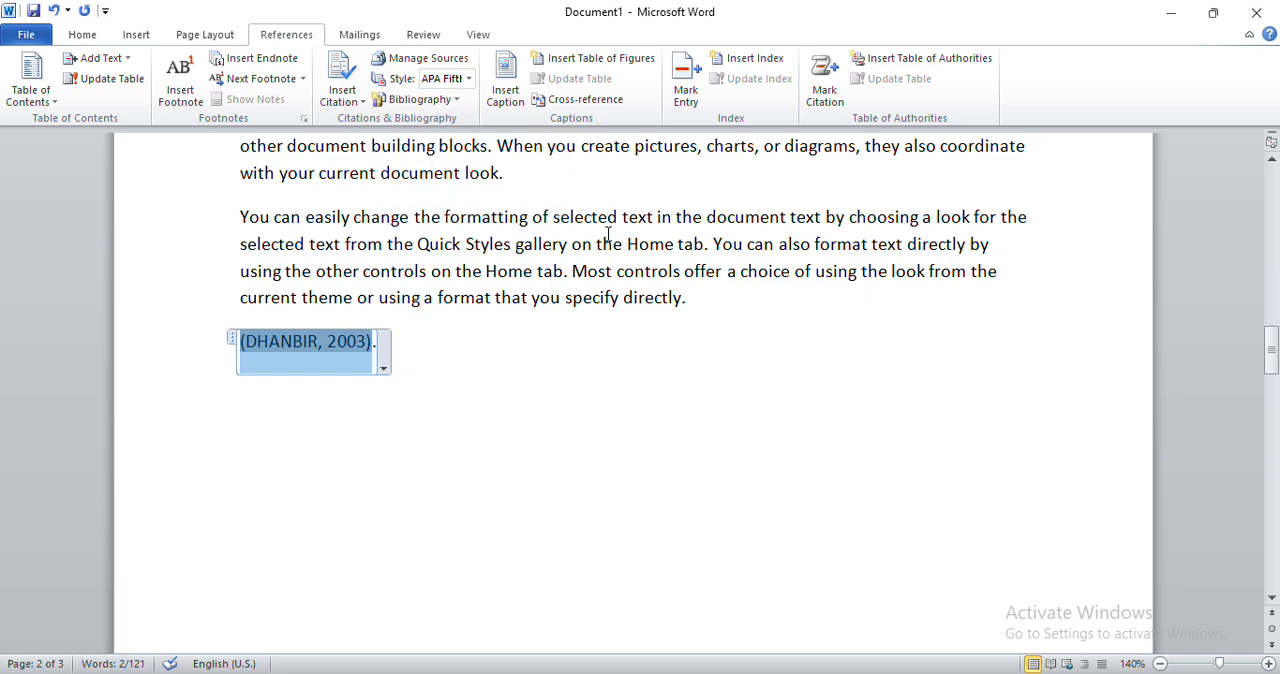
Try to insert the built-in Bibliography while the cursor is inside the in-text citation.
left_click(445, 343)
left_click(367, 342)
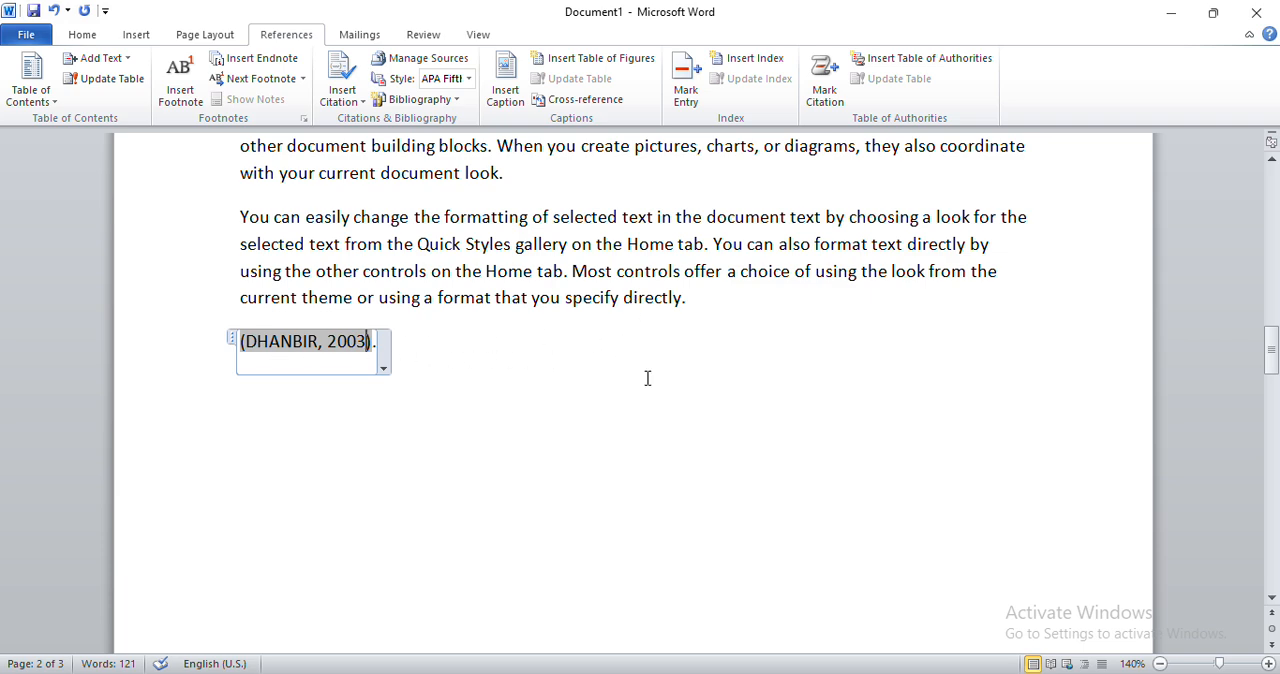
left_click(455, 102)
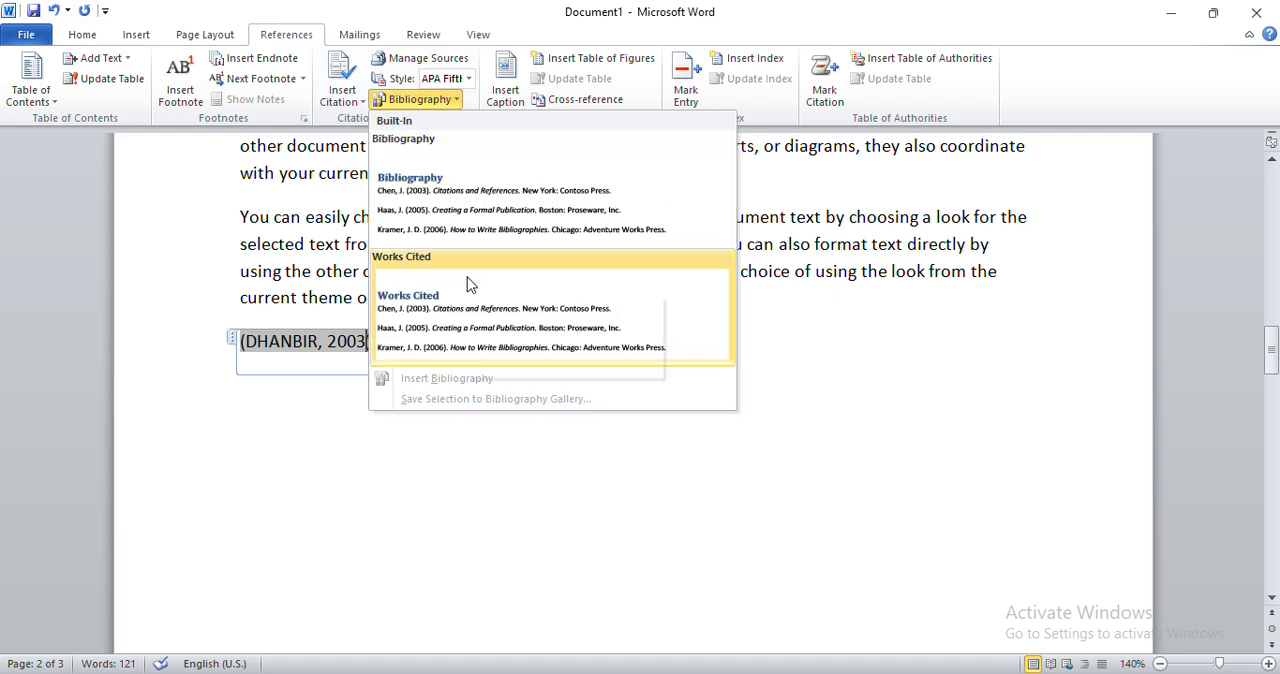
left_click(455, 210)
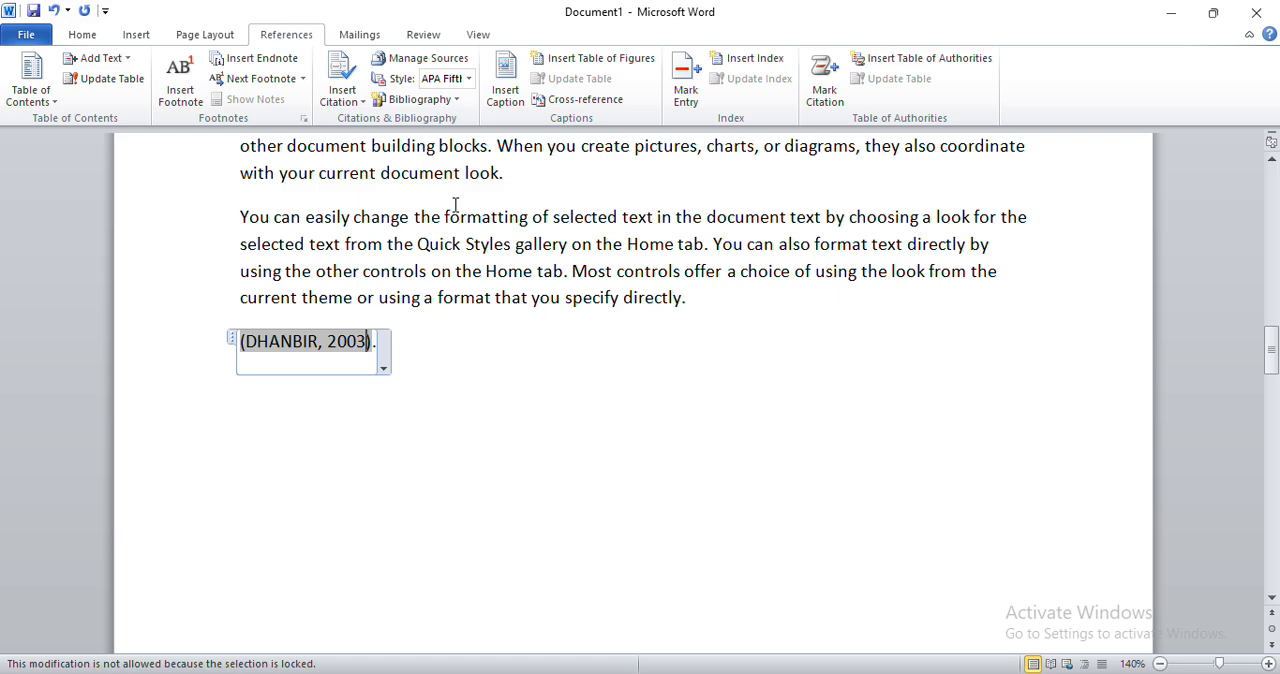
left_click(455, 101)
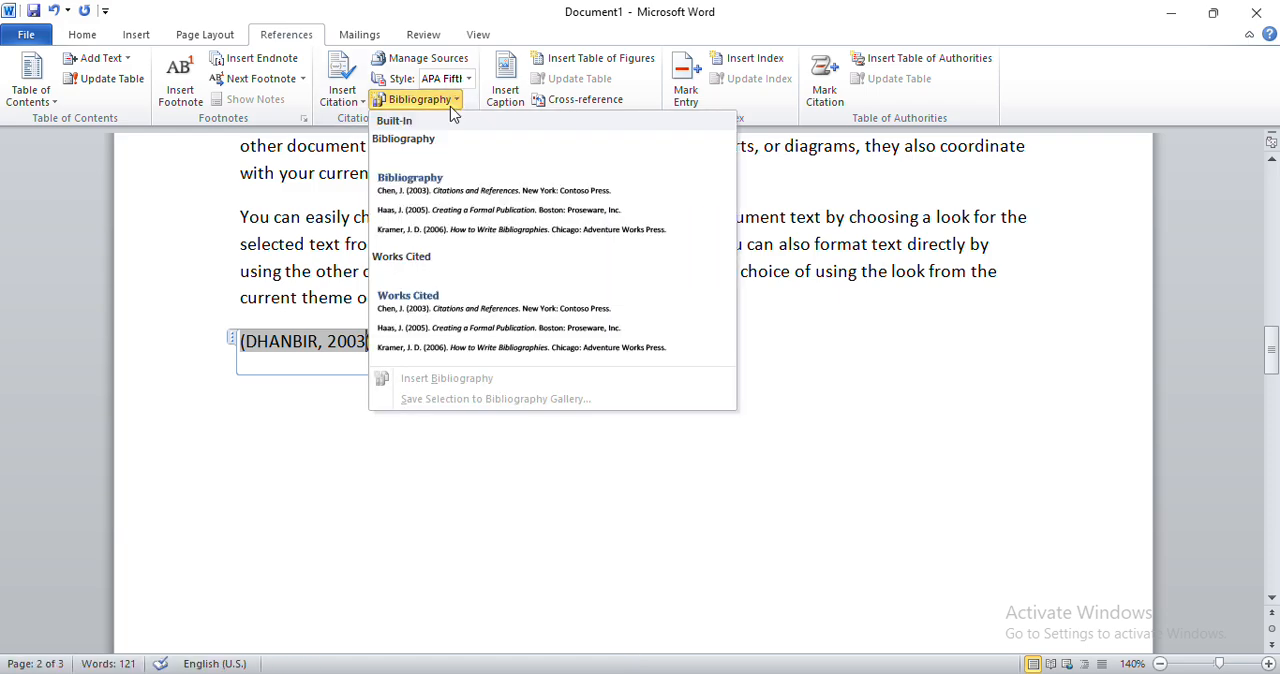
left_click(403, 181)
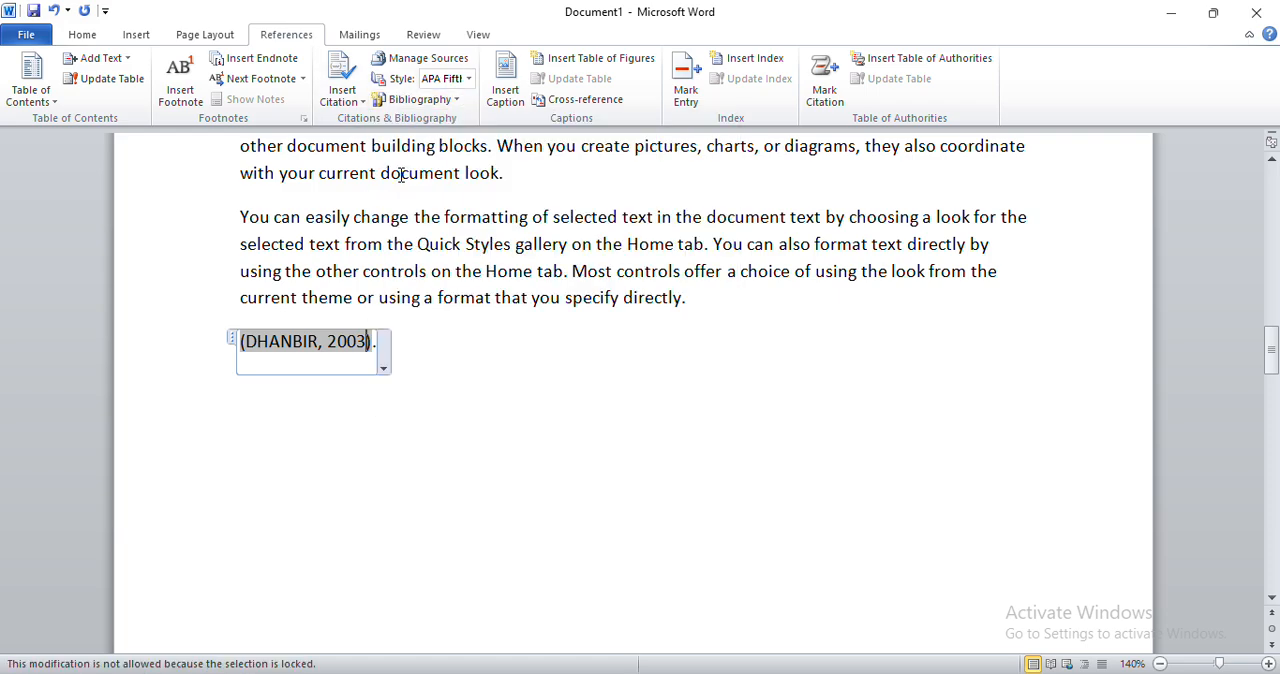
Insert the built-in Works Cited list into the sample paragraph about building blocks, within the word "document" near its end.
left_click(450, 110)
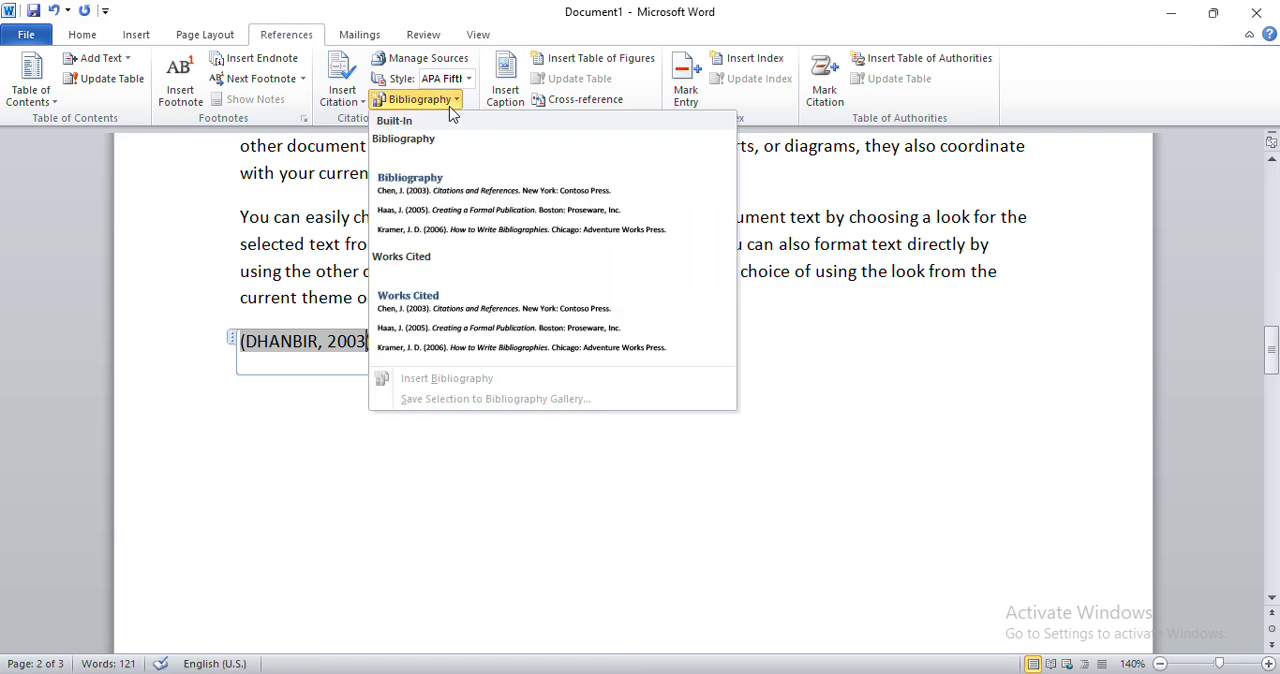
left_click(424, 300)
left_click(429, 374)
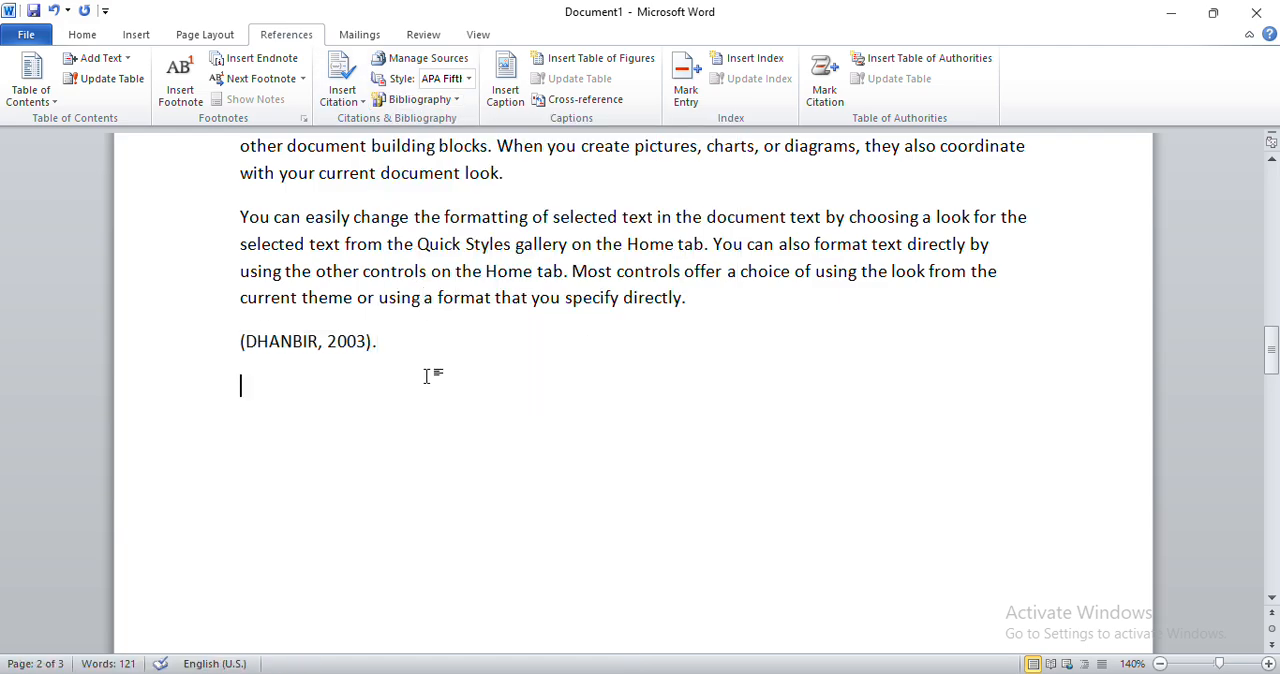
left_click(357, 341)
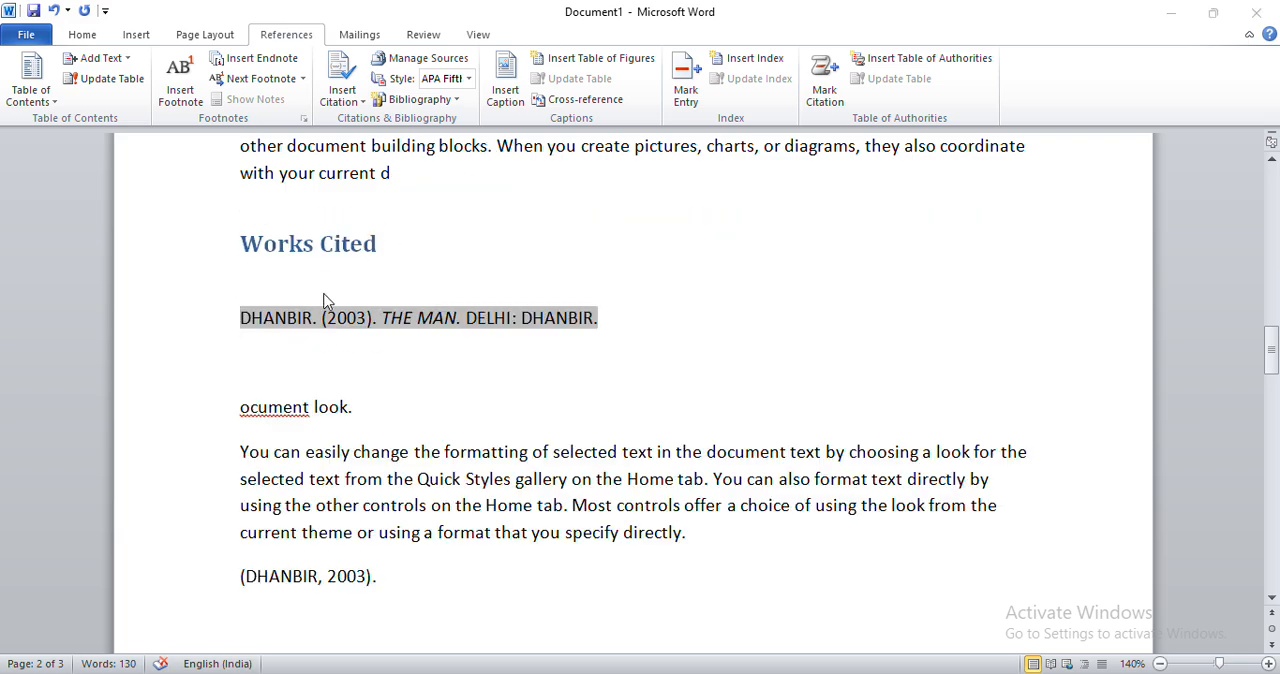
Review the inserted Works Cited list and set the document's citation style to ISO 690.
scroll(323, 322, "down", 1)
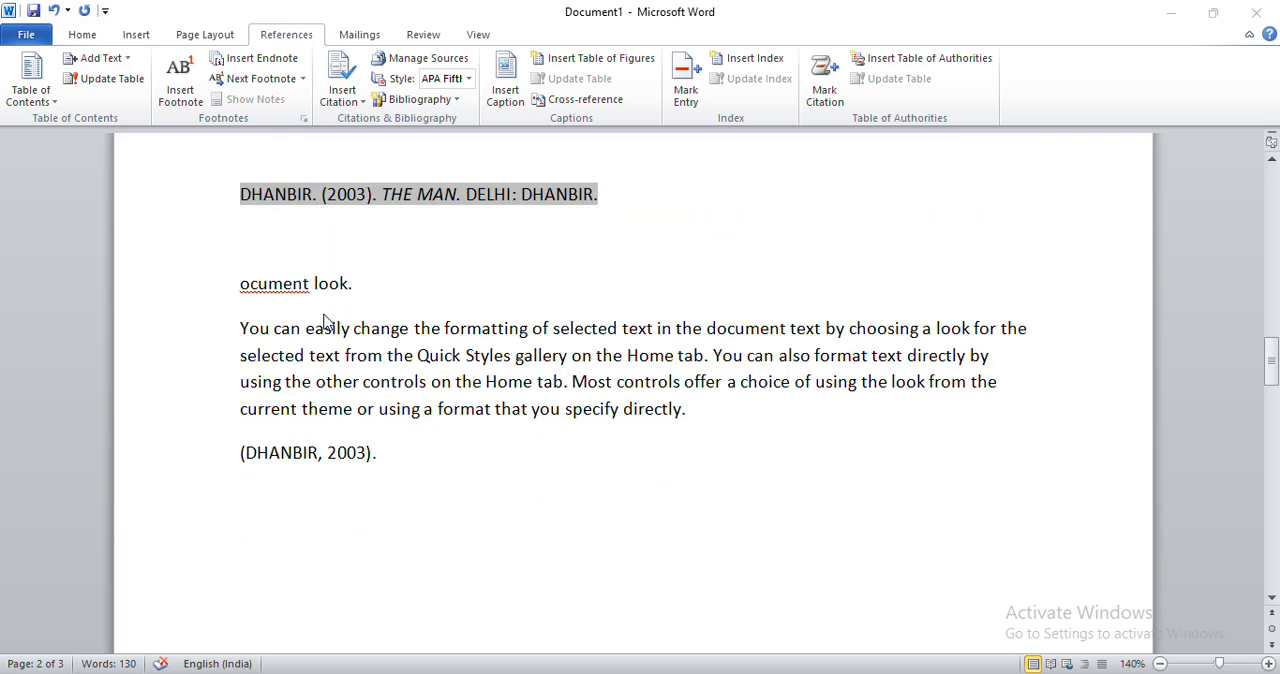
scroll(323, 322, "down", 1)
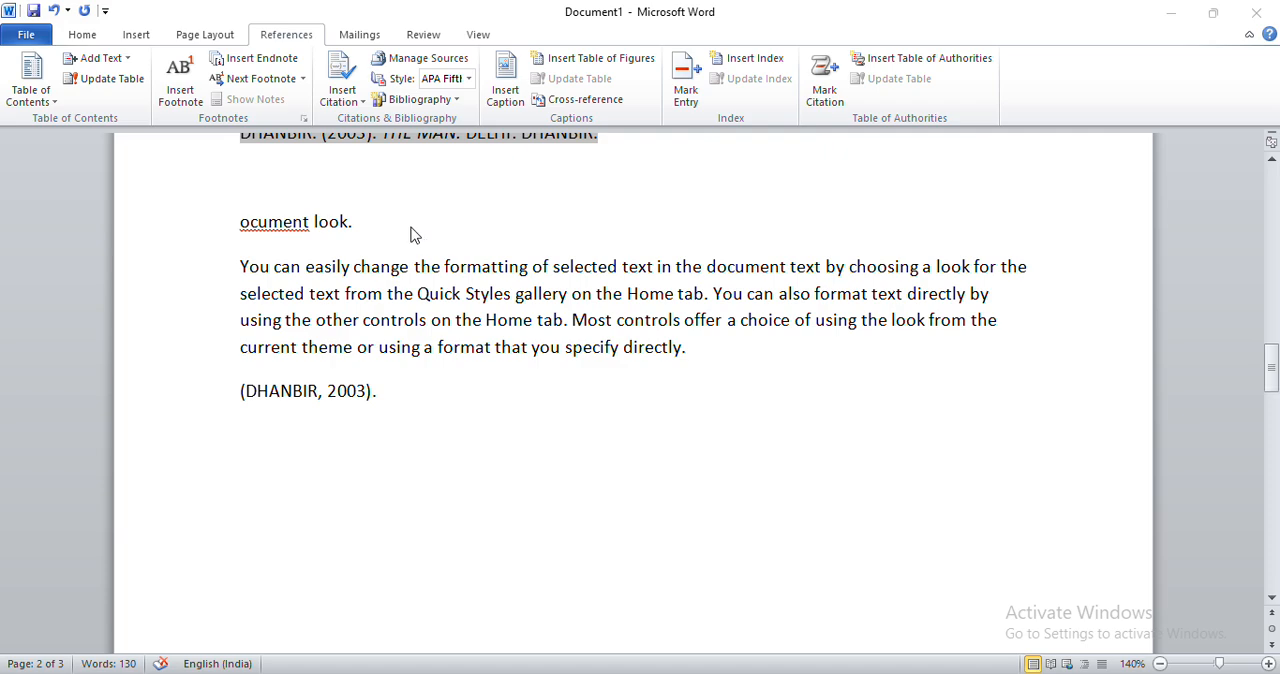
scroll(335, 240, "up", 5)
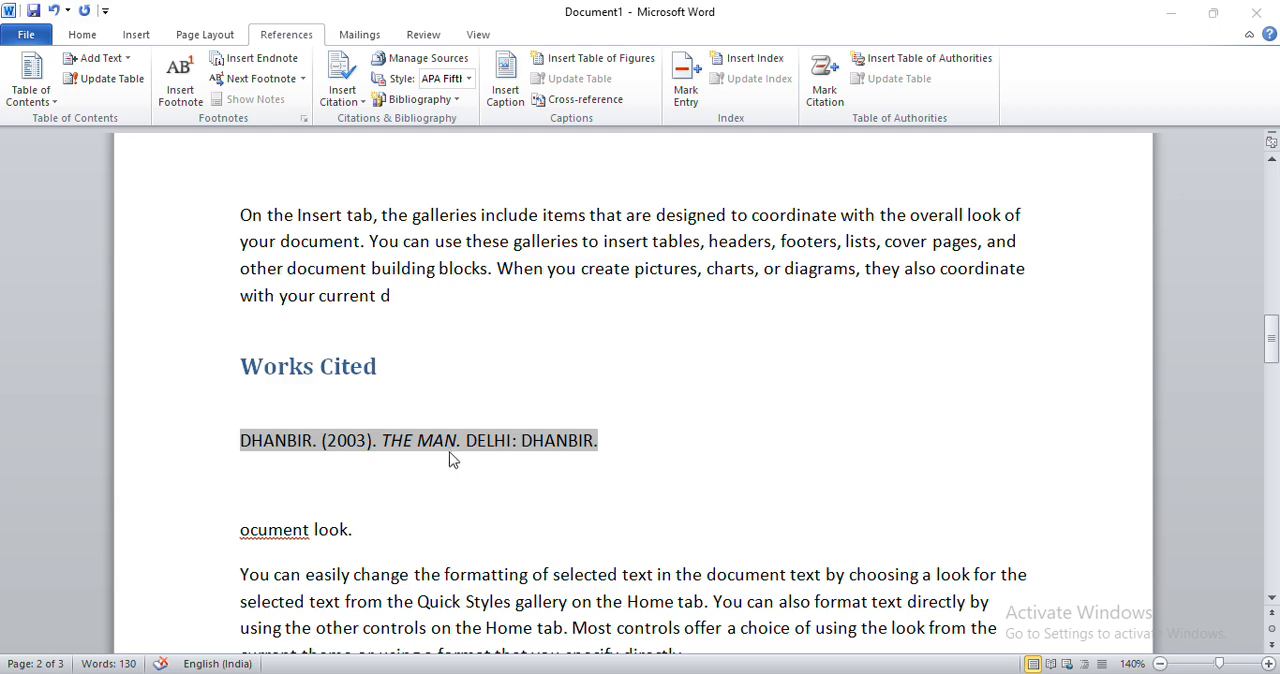
scroll(425, 493, "down", 1)
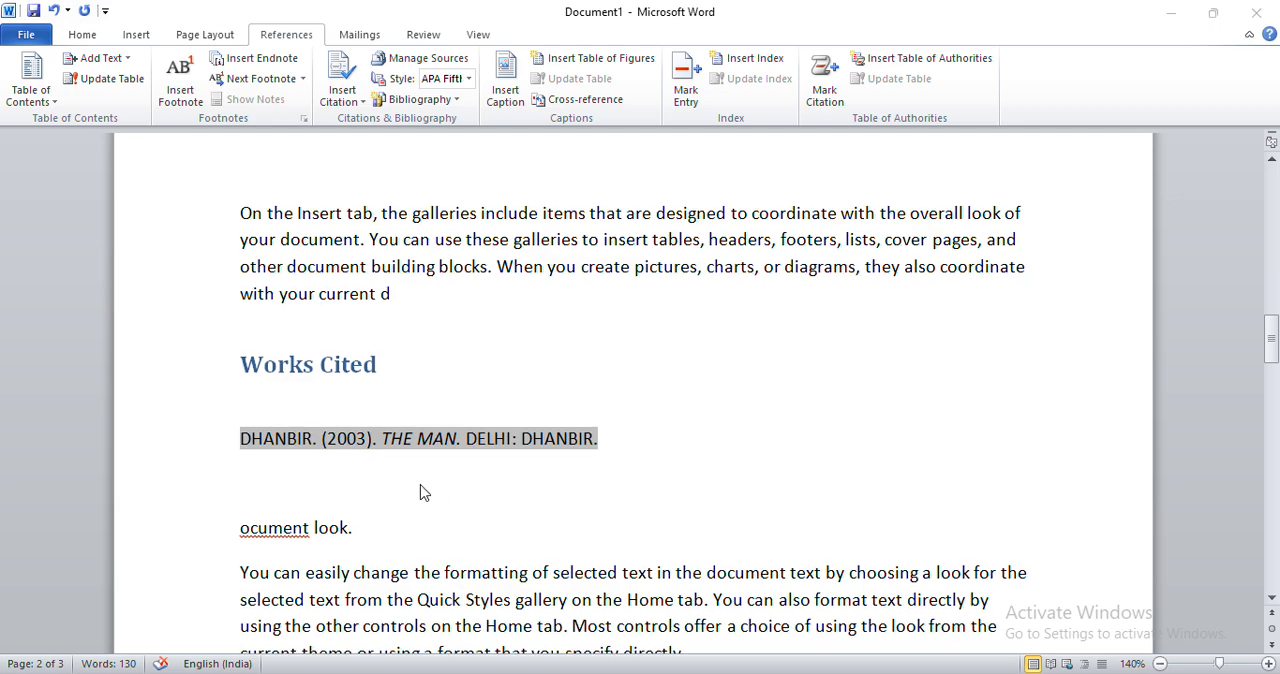
scroll(425, 493, "down", 1)
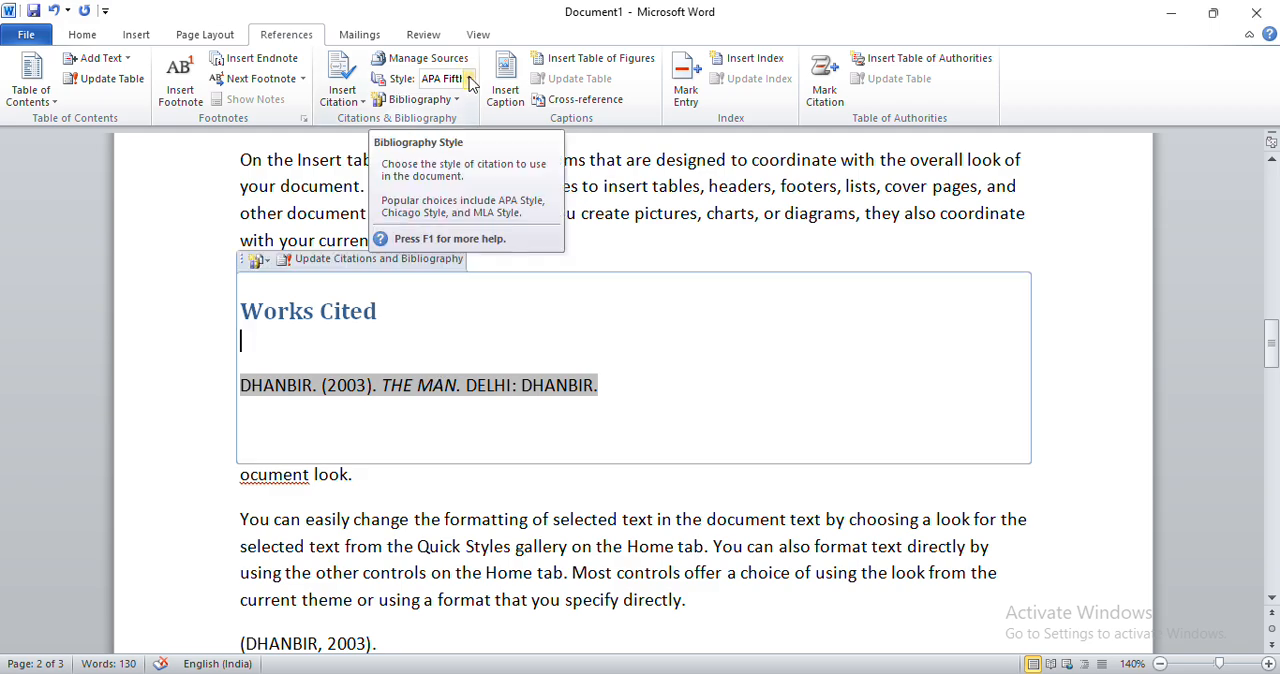
left_click(469, 79)
left_click(465, 195)
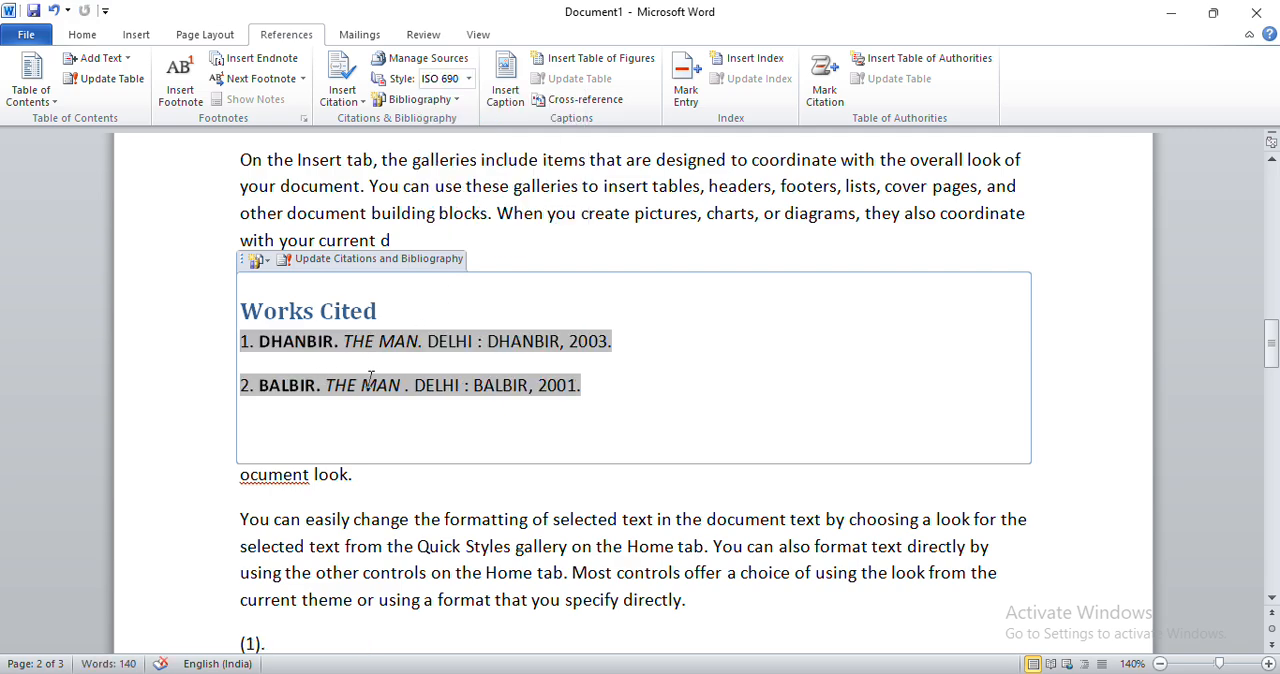
Delete the second entry, the 2001 book, from the Works Cited list.
left_click(598, 385)
key("BackSpace")
key("BackSpace")
key("BackSpace")
key("BackSpace")
key("BackSpace")
key("BackSpace")
key("BackSpace")
key("BackSpace")
key("BackSpace")
key("BackSpace")
key("BackSpace")
key("BackSpace")
key("BackSpace")
key("BackSpace")
key("BackSpace")
key("BackSpace")
key("BackSpace")
key("BackSpace")
key("BackSpace")
key("BackSpace")
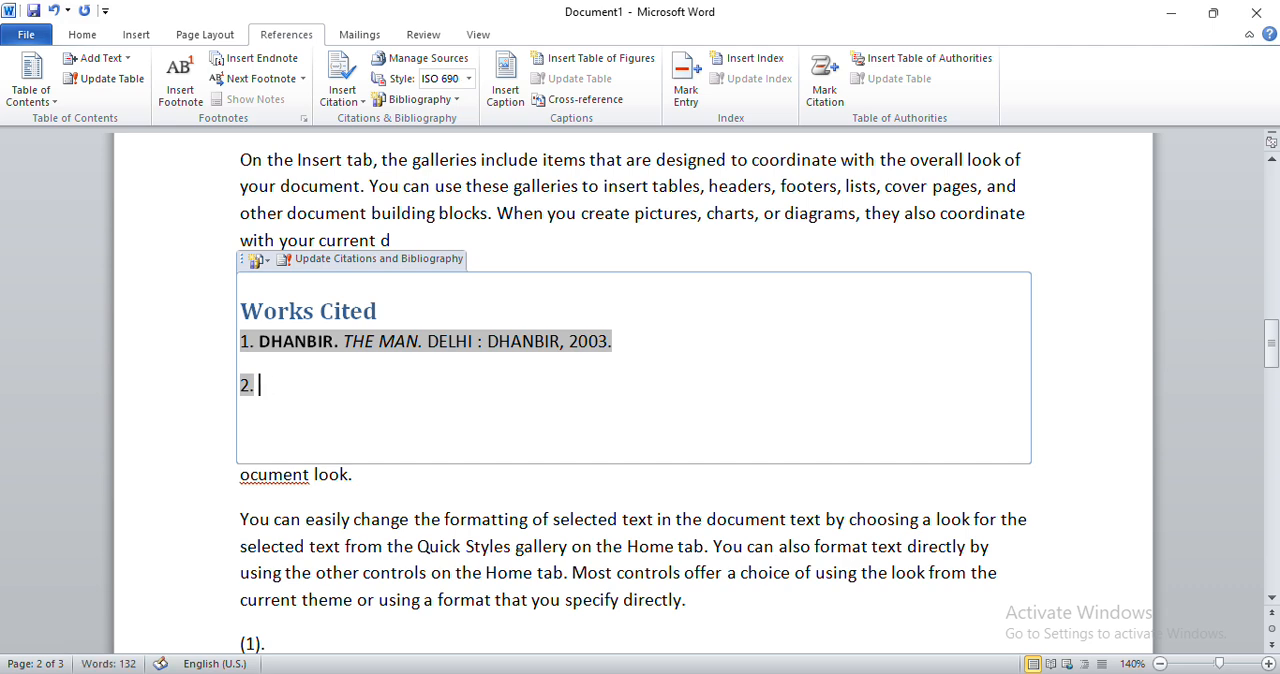
key("BackSpace")
key("BackSpace")
key("BackSpace")
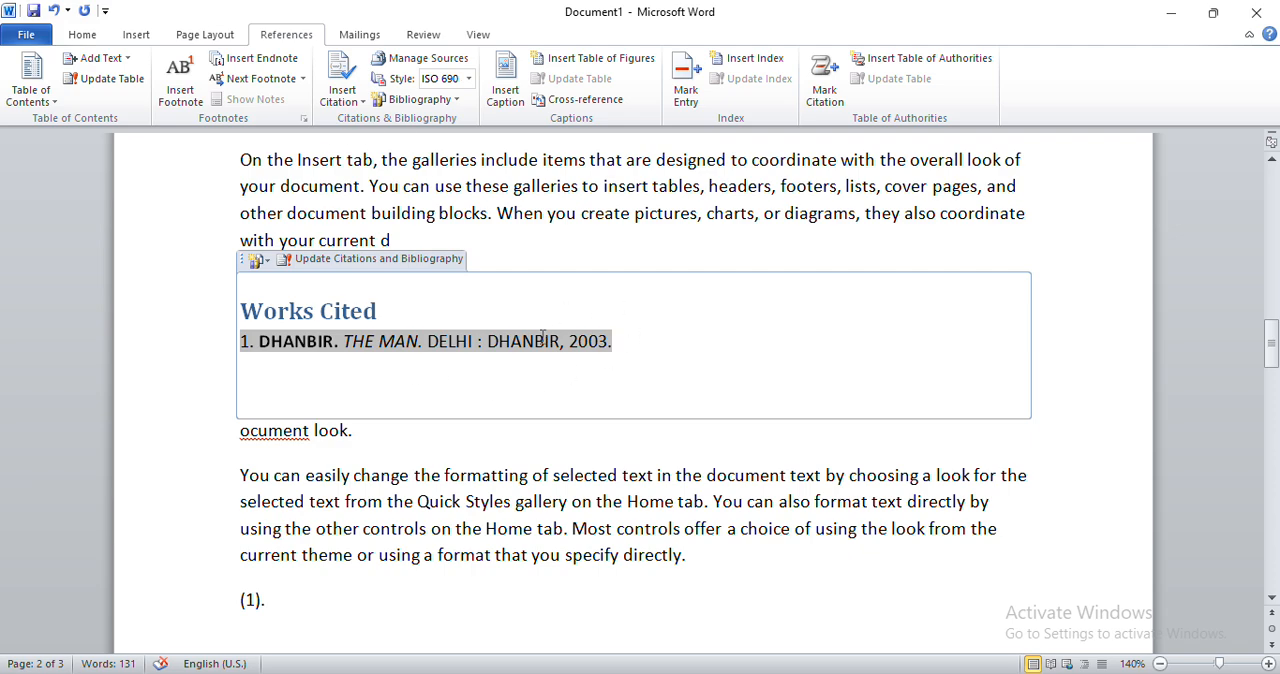
scroll(542, 337, "down", 2)
left_click(494, 316)
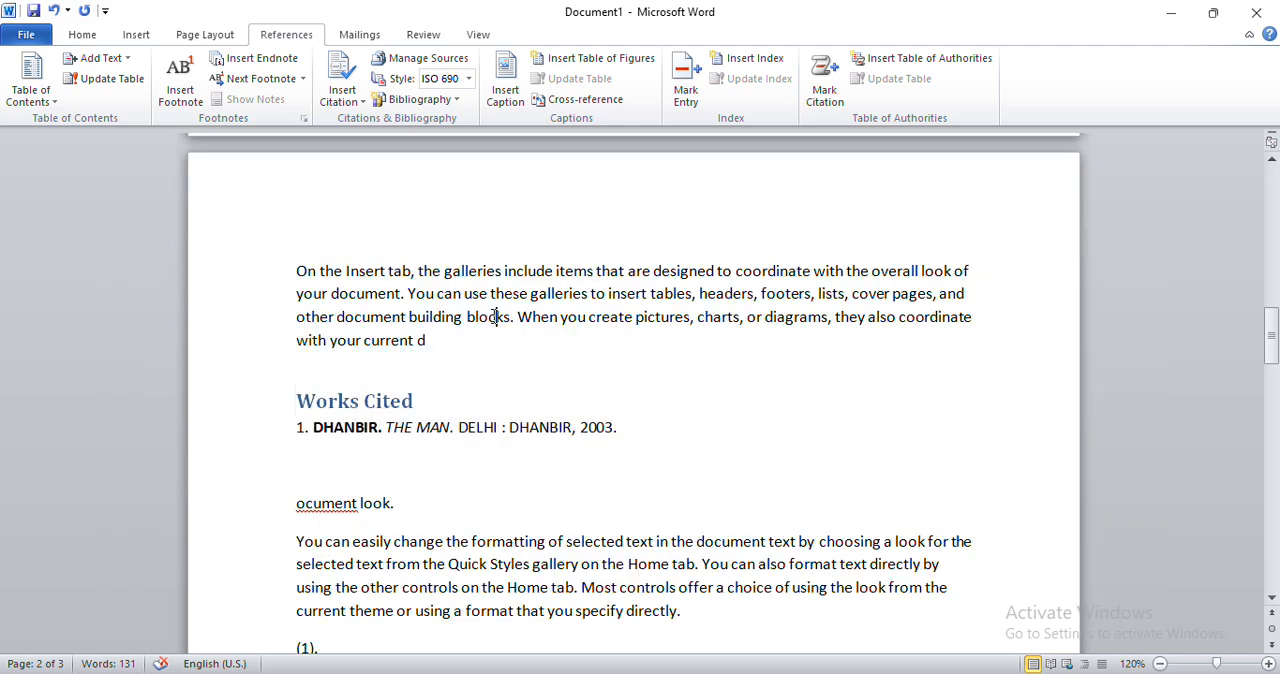